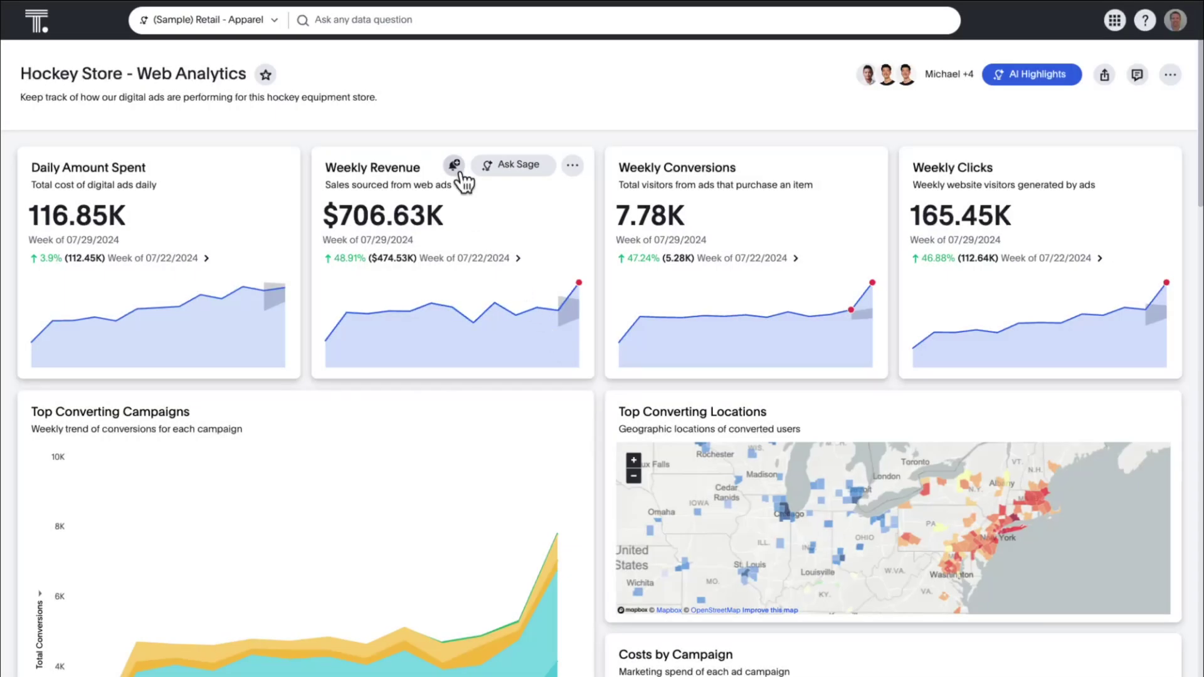
# Start a Weekly Revenue anomaly alert that checks on Tuesdays instead of Mondays.
pyautogui.click(456, 166)
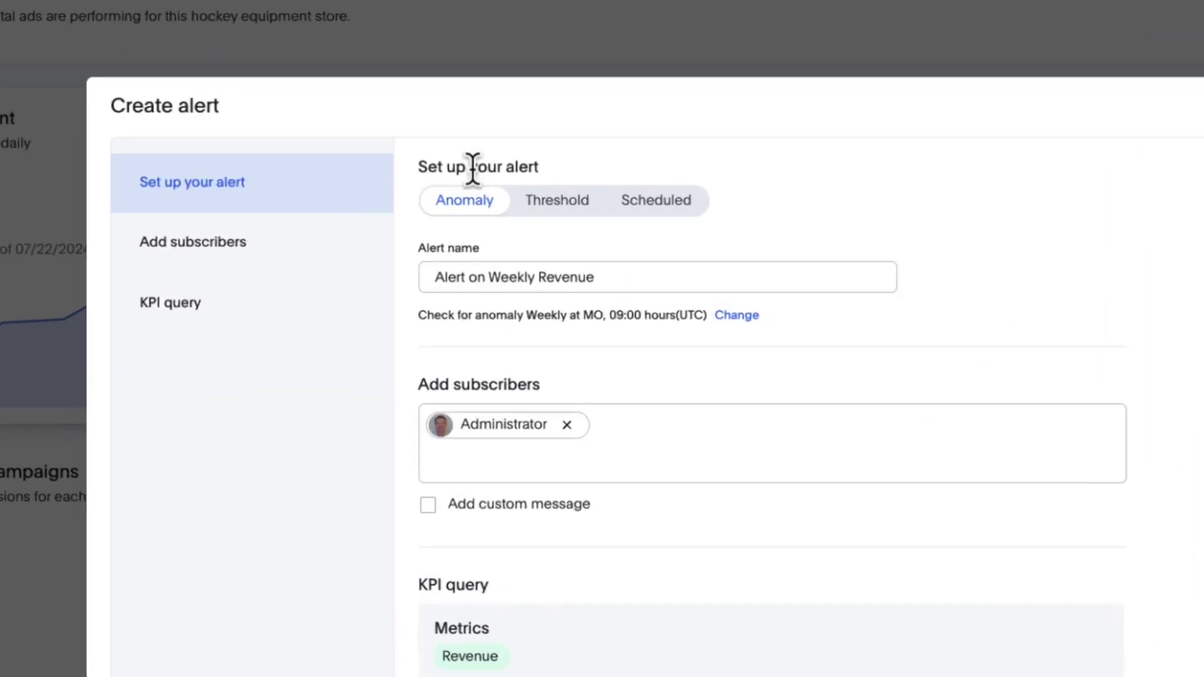
pyautogui.click(565, 274)
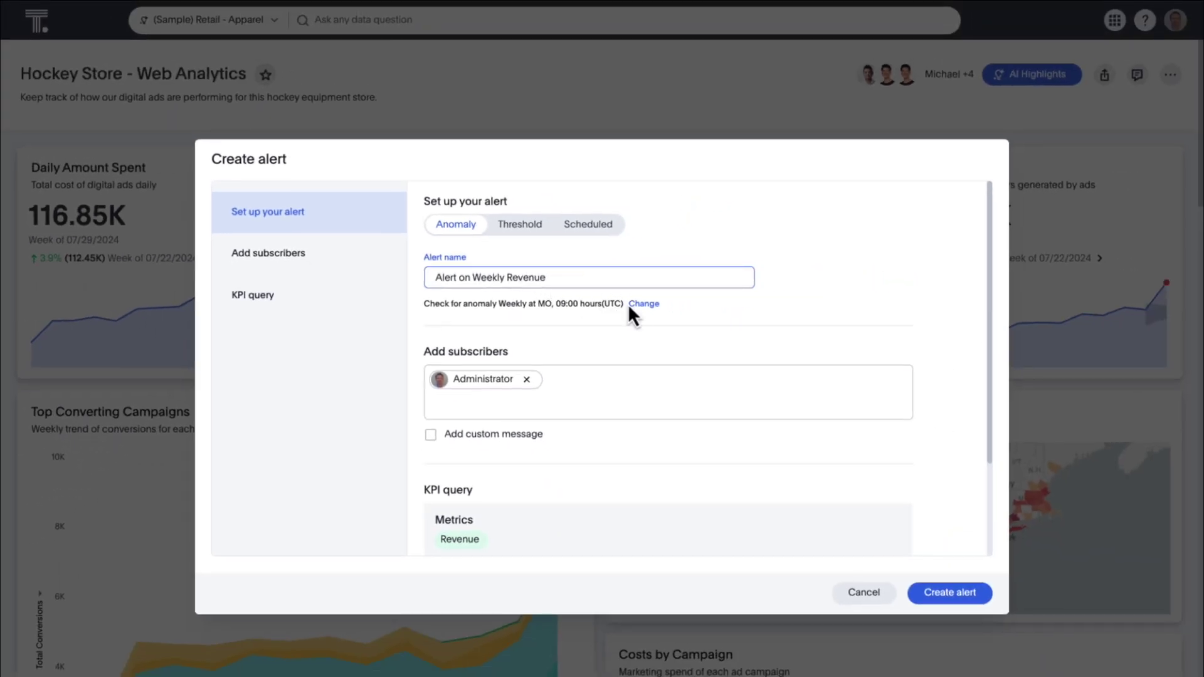
pyautogui.click(643, 303)
pyautogui.click(482, 351)
pyautogui.click(444, 352)
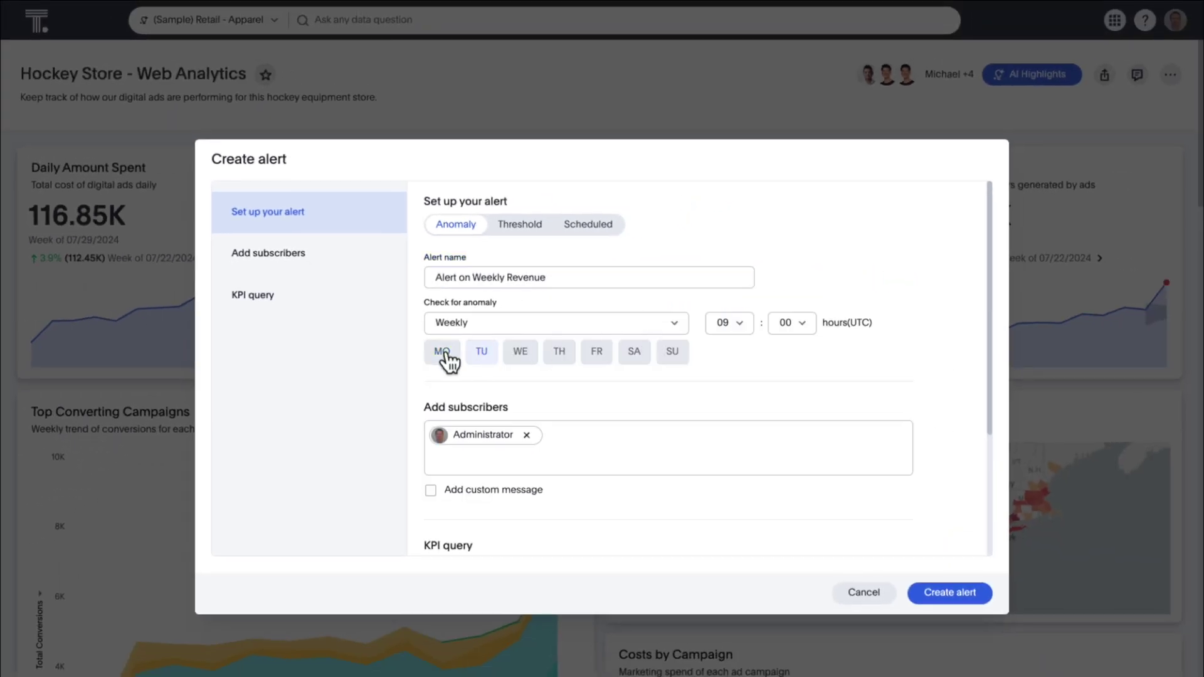
# Add jess as a subscriber, include a custom message, and create the alert.
pyautogui.click(574, 434)
pyautogui.write('jess')
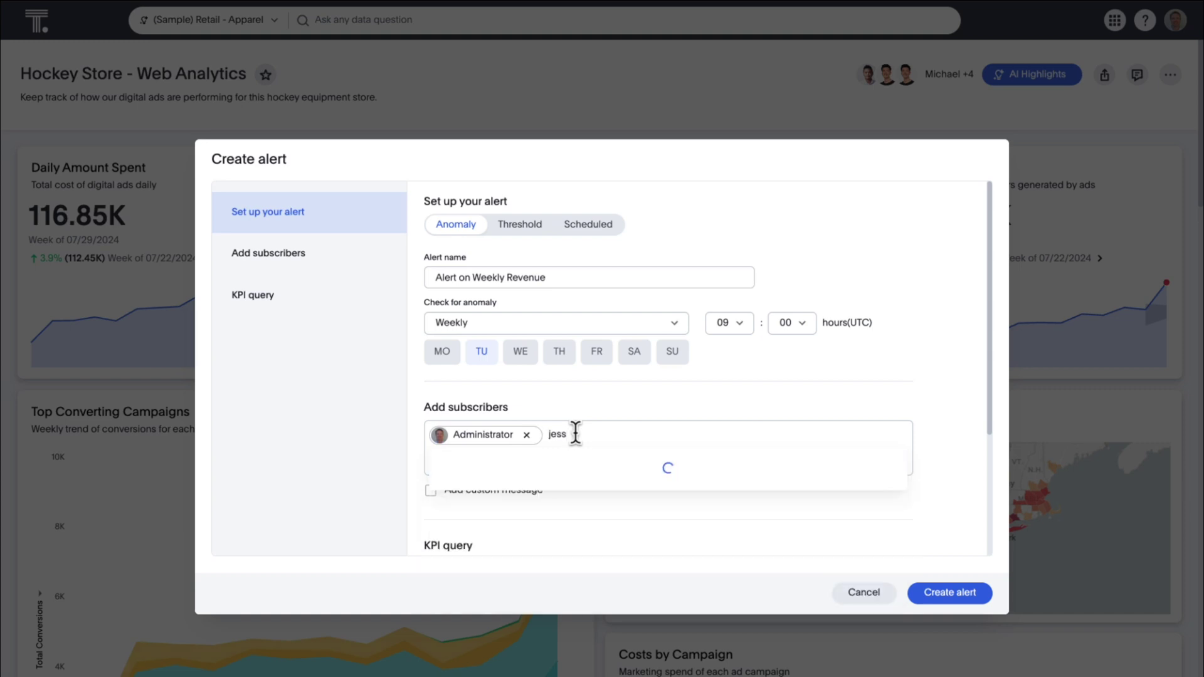
pyautogui.click(576, 464)
pyautogui.click(525, 492)
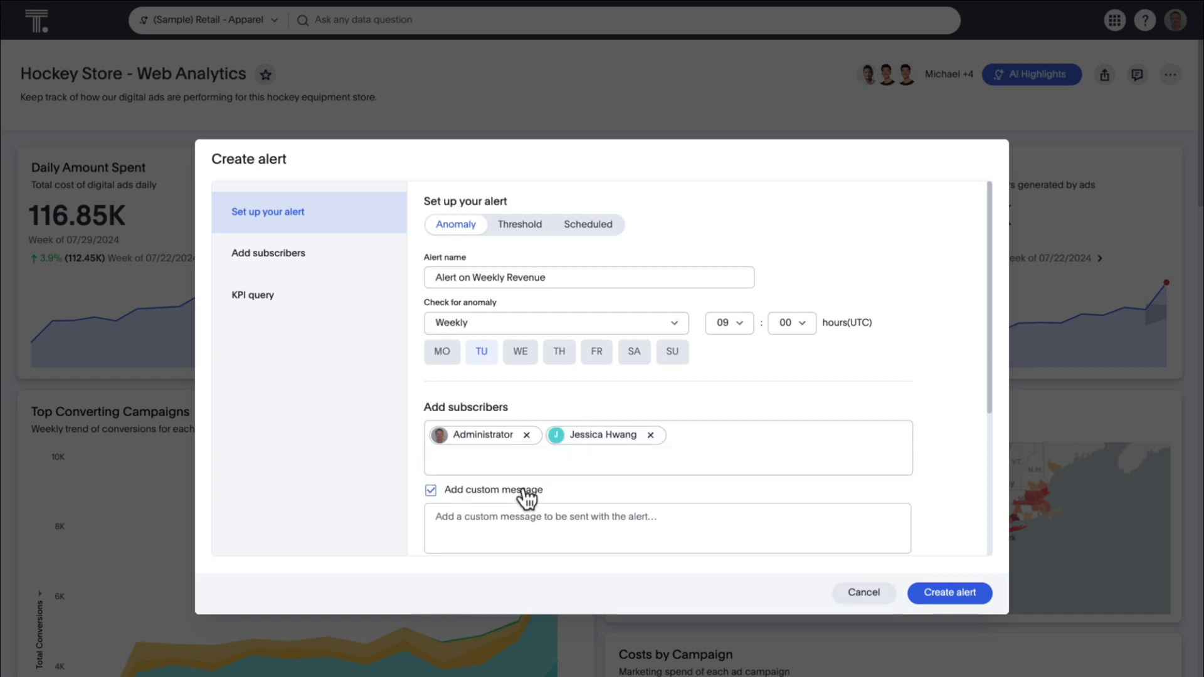
pyautogui.click(518, 517)
pyautogui.write("let's keep an eye on this")
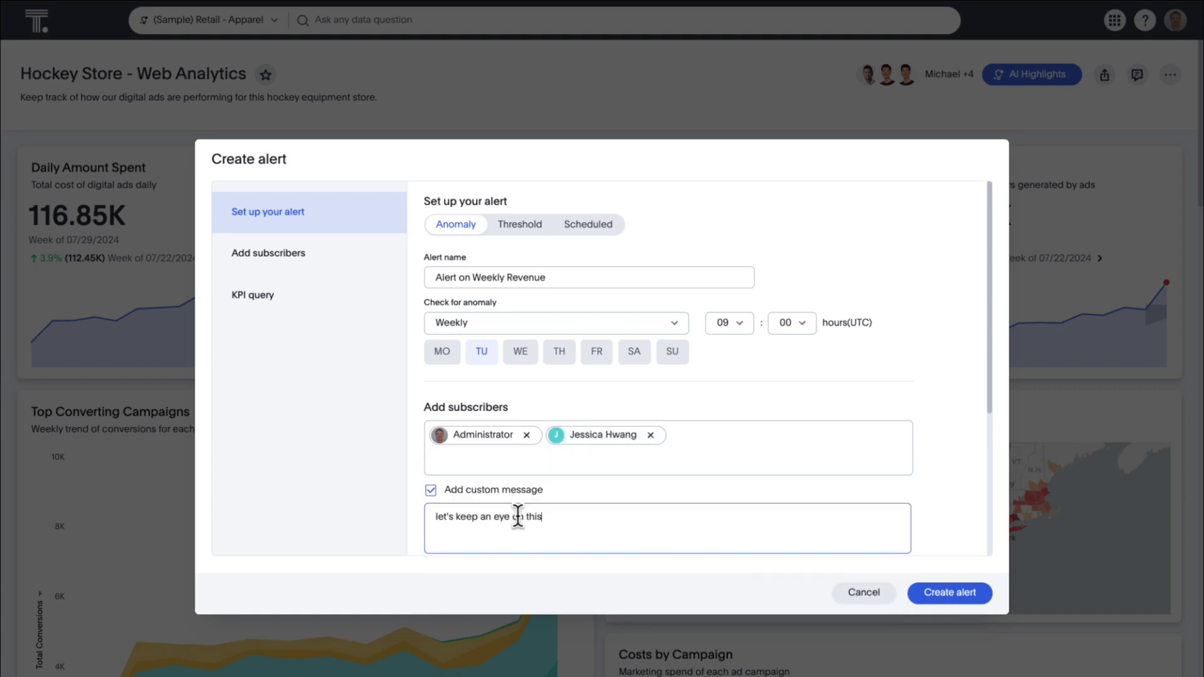
pyautogui.scroll(-4, 518, 517)
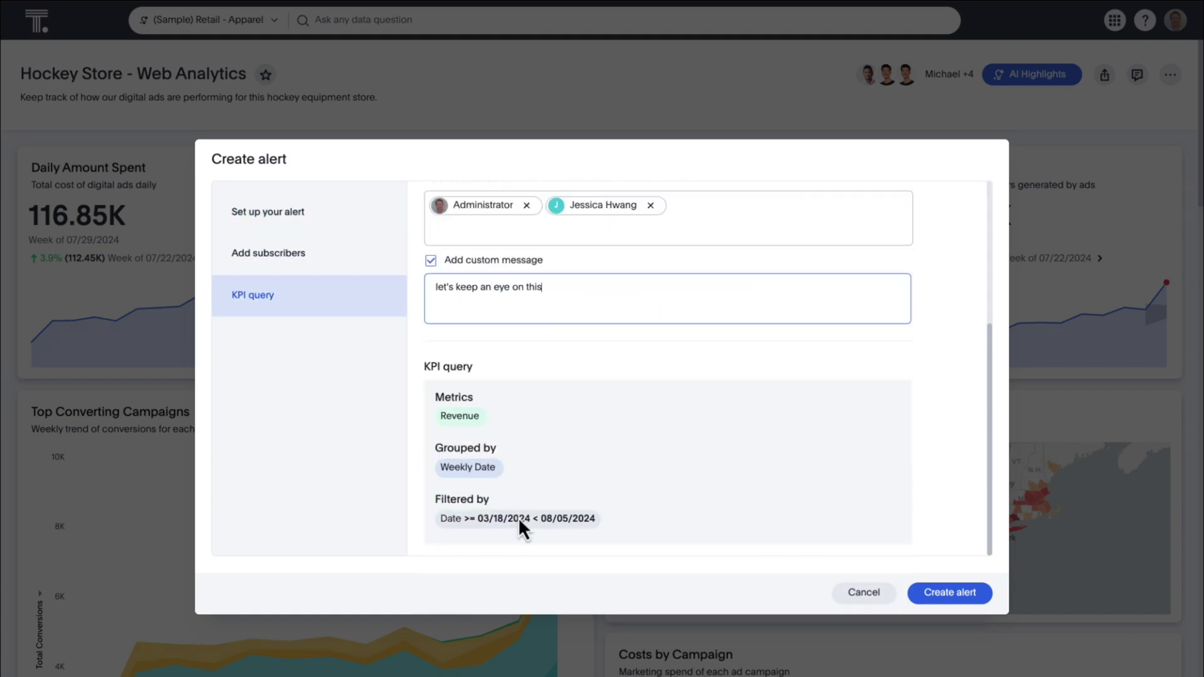
pyautogui.click(922, 595)
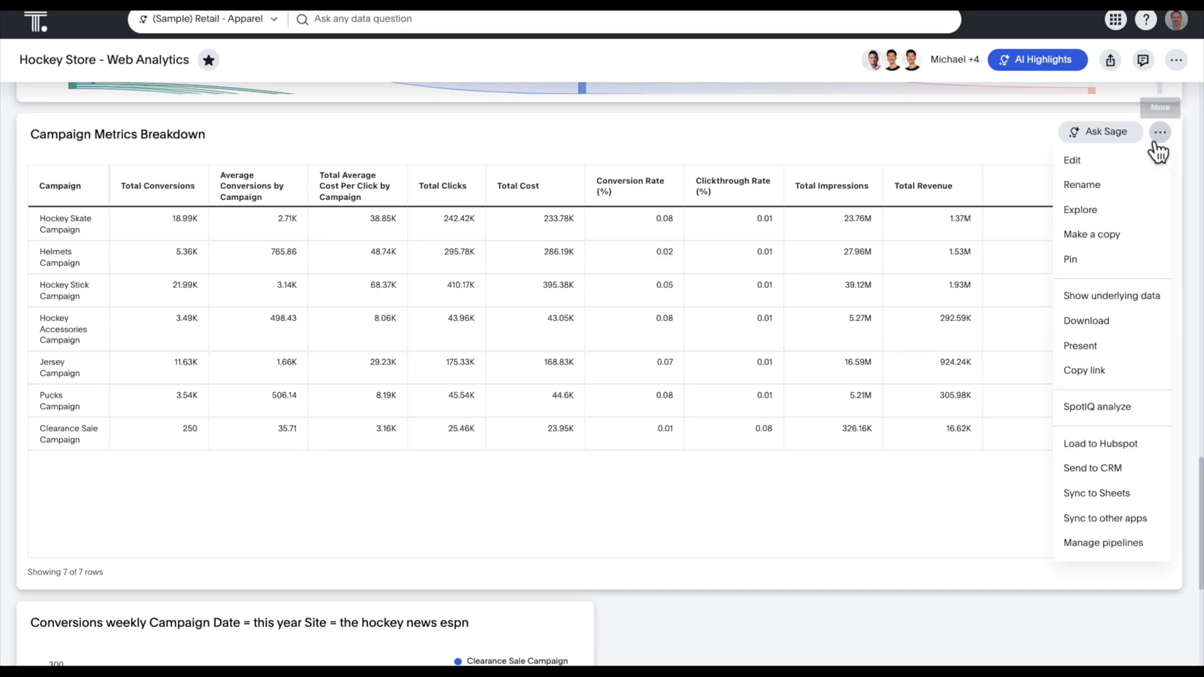
# Edit Campaign Metrics Breakdown and open conditional formatting for the Total Revenue column.
pyautogui.click(1150, 160)
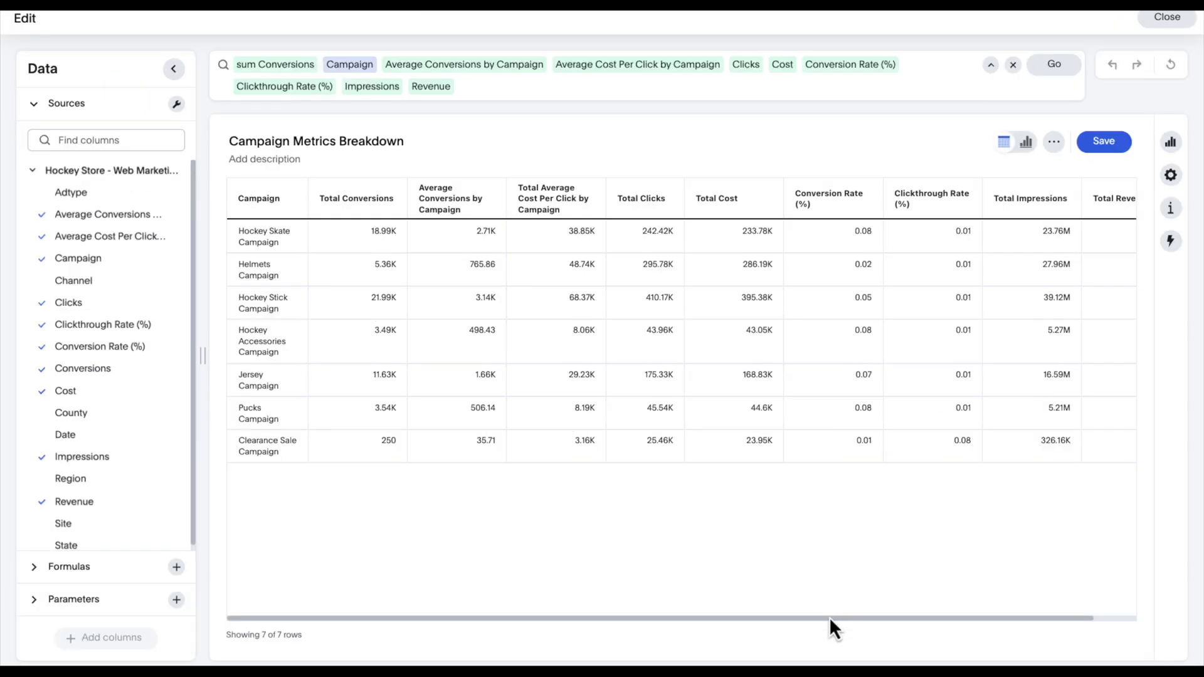
pyautogui.moveTo(829, 617); pyautogui.dragTo(871, 619)
pyautogui.click(1120, 199)
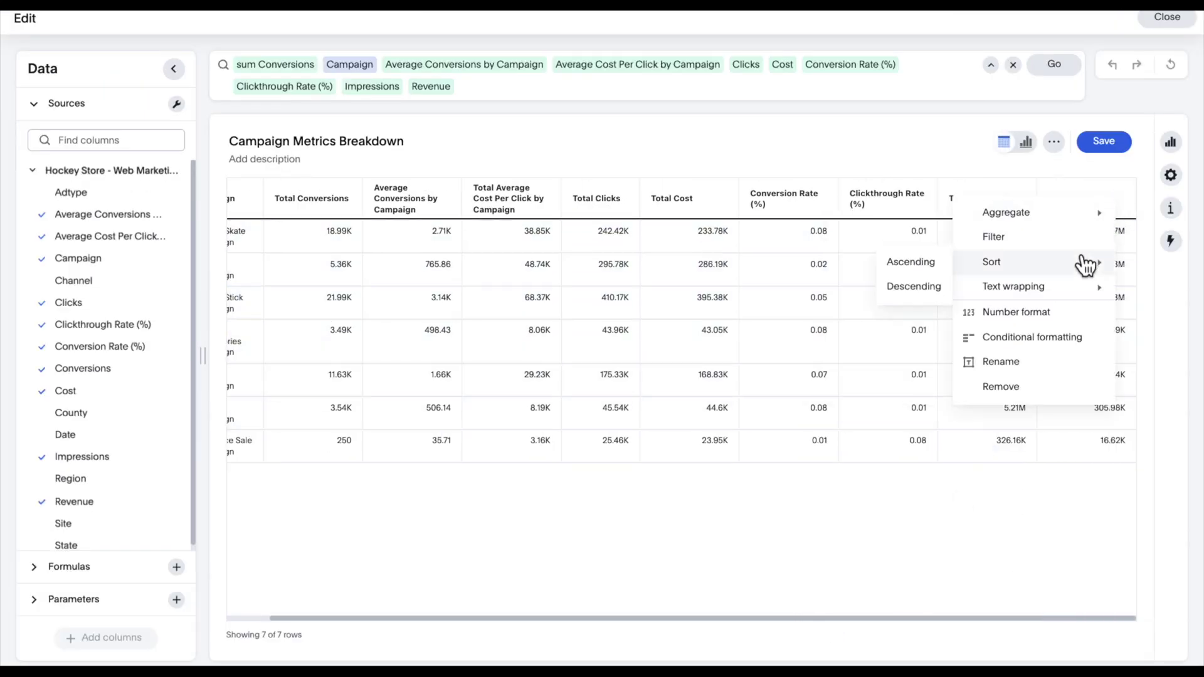
pyautogui.click(1045, 337)
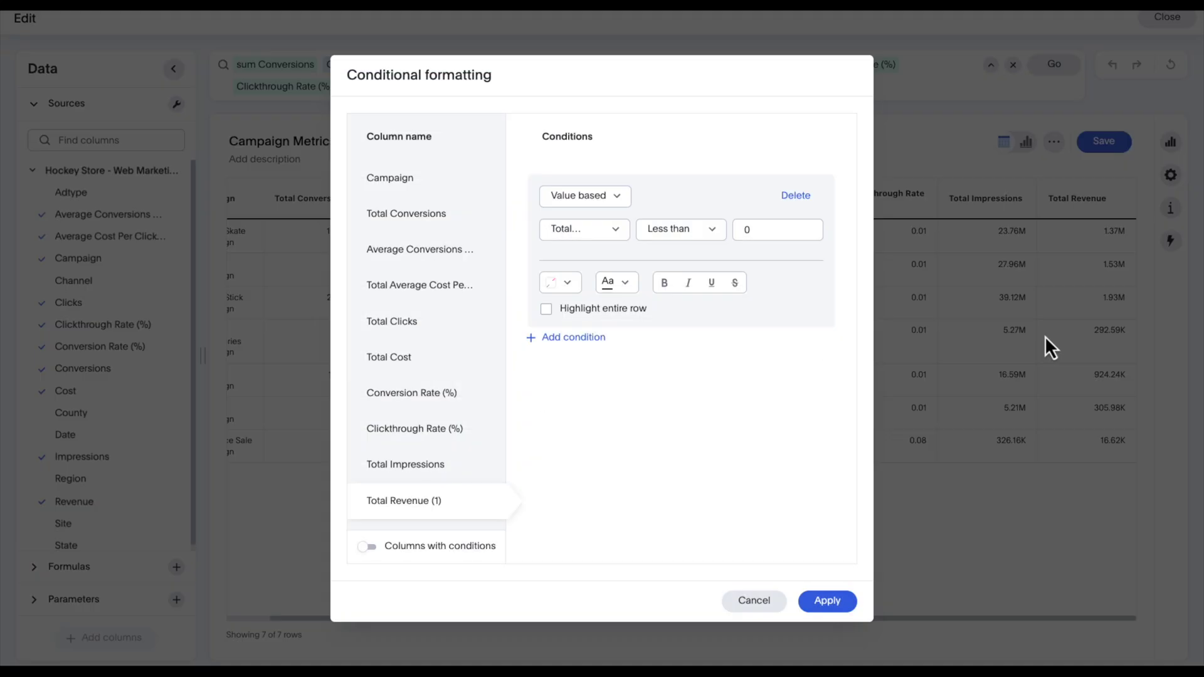
# Define a column-based condition: Total Cost greater than Total Revenue.
pyautogui.click(617, 196)
pyautogui.click(615, 248)
pyautogui.click(615, 244)
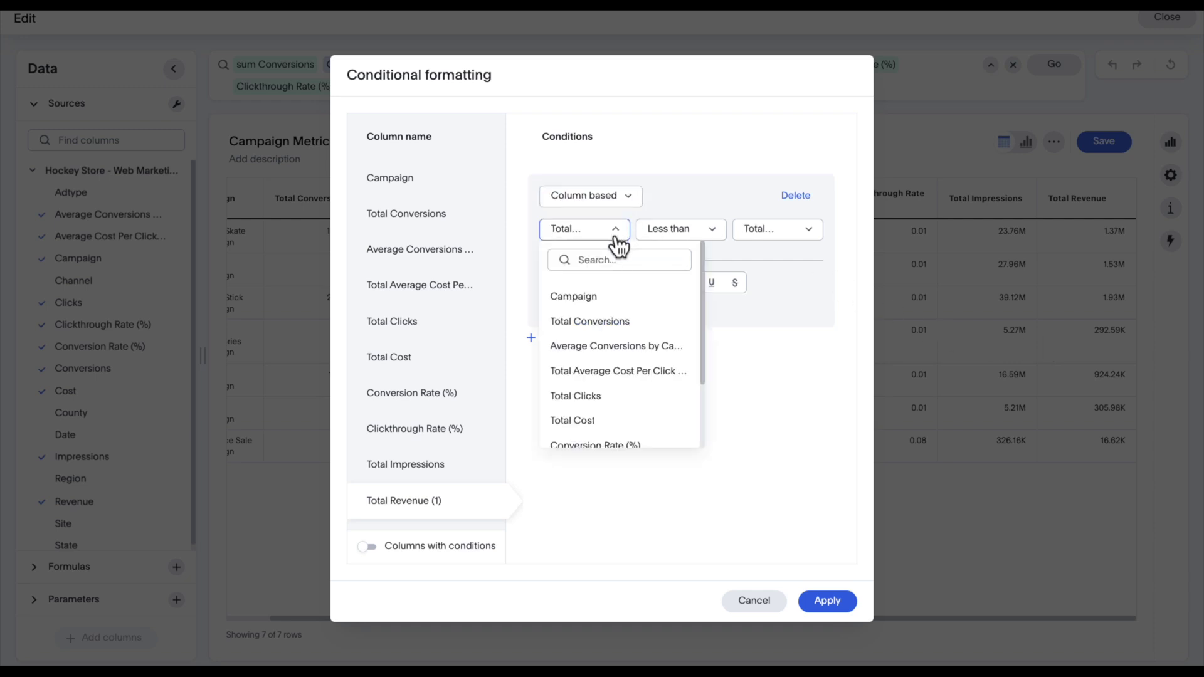
pyautogui.click(618, 422)
pyautogui.click(676, 239)
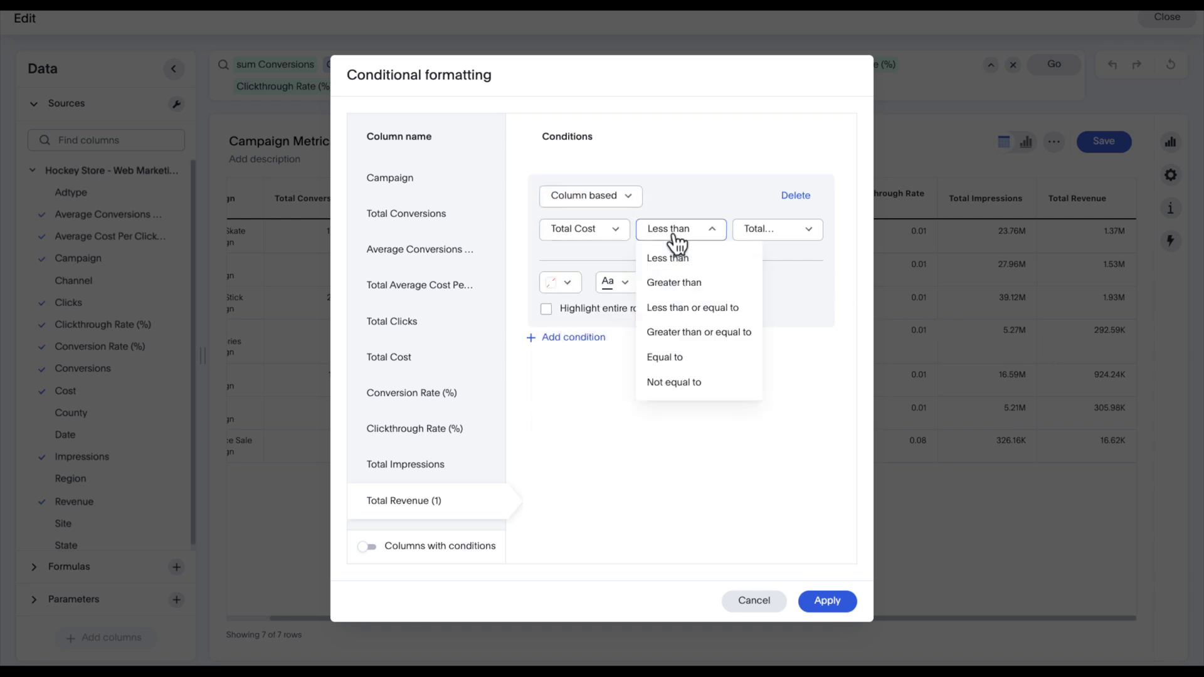
pyautogui.click(673, 284)
pyautogui.click(755, 243)
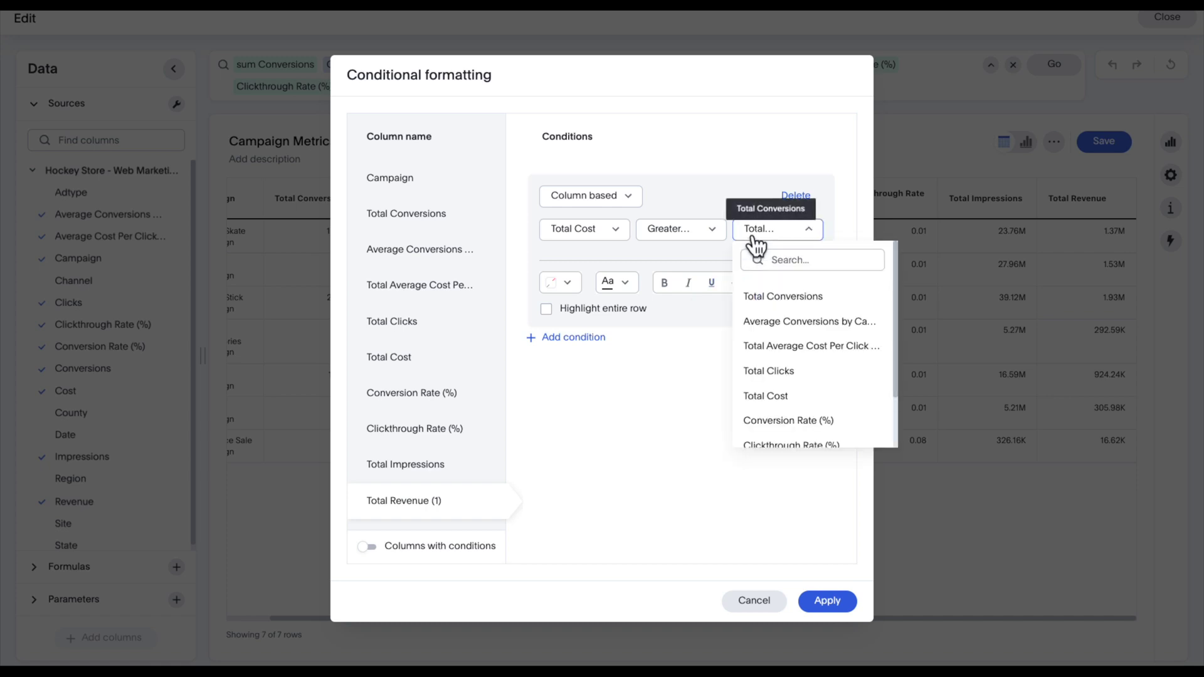
pyautogui.scroll(-2, 816, 352)
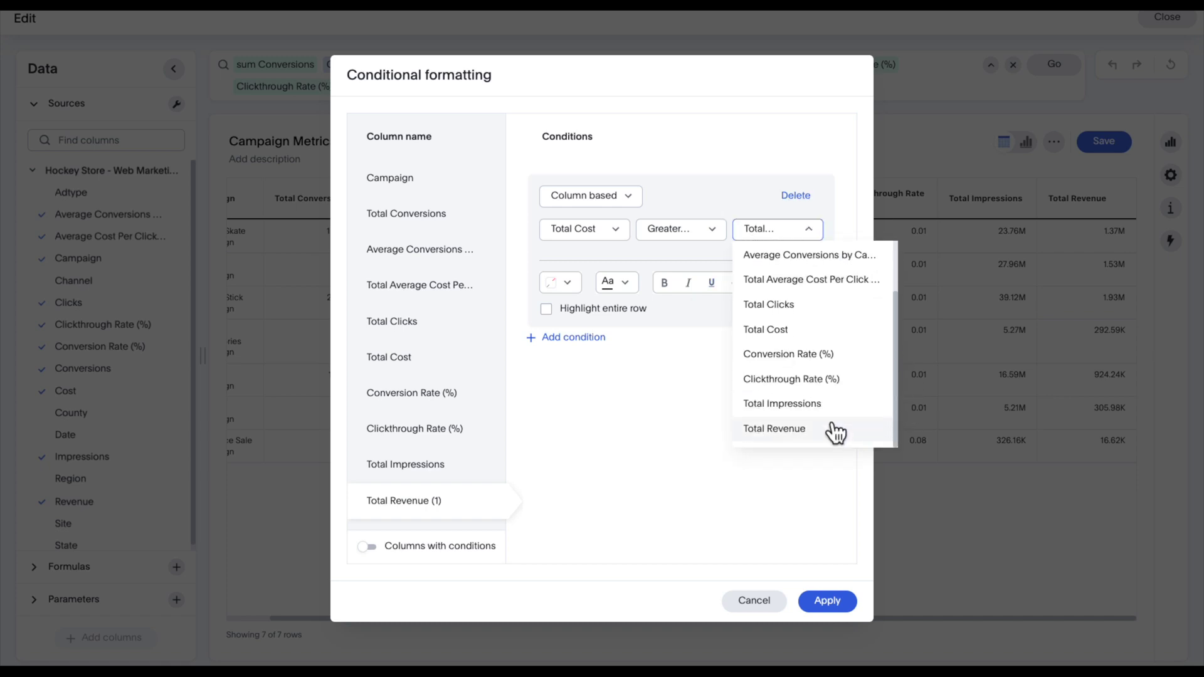
pyautogui.click(836, 429)
# Highlight matching cells pink, apply the rule, and save the table.
pyautogui.click(560, 282)
pyautogui.click(643, 330)
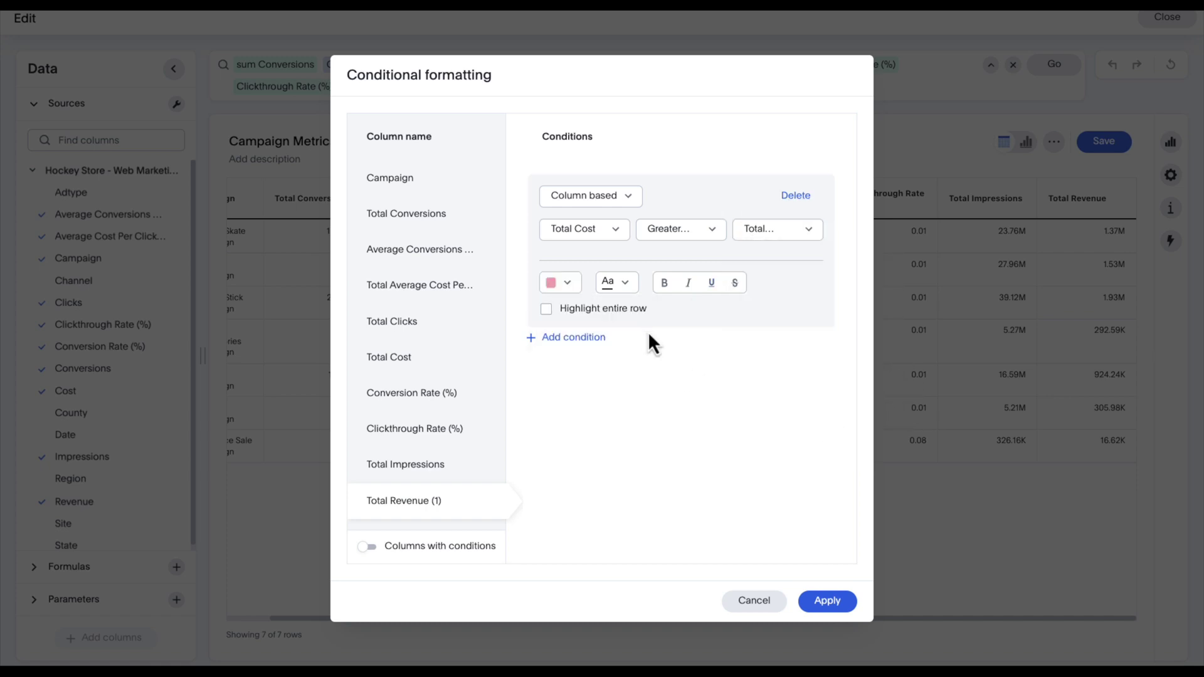
pyautogui.click(827, 600)
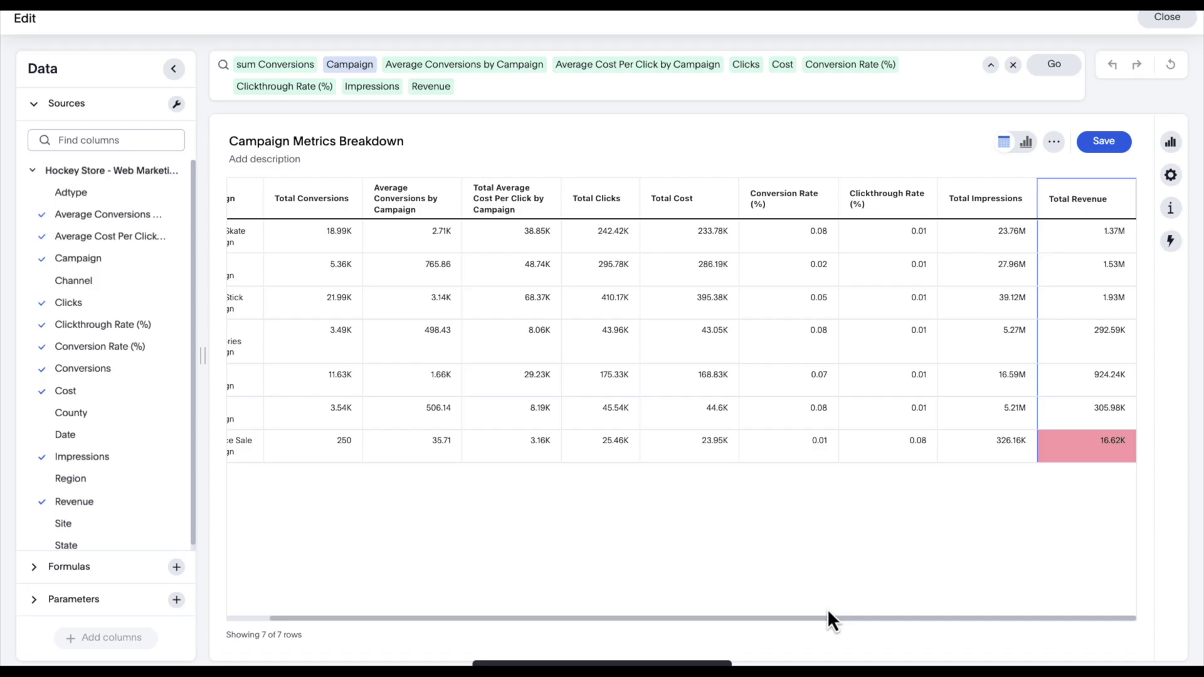
pyautogui.click(1101, 143)
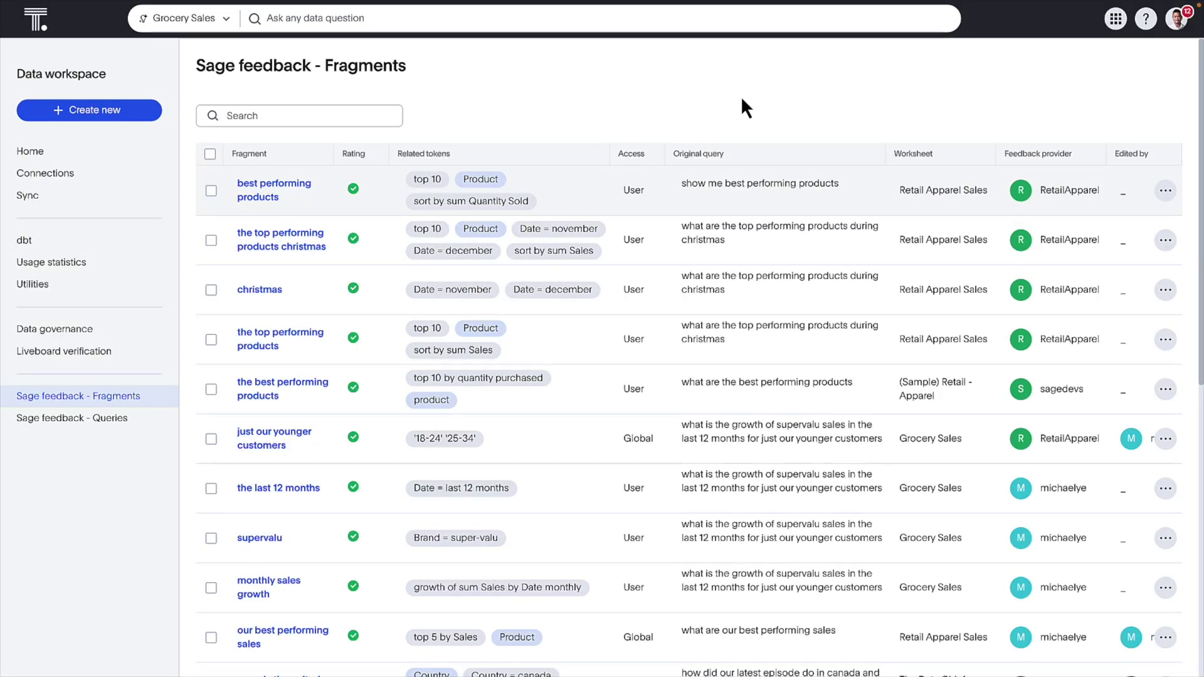
# Page forward through the Sage feedback fragments and back to the first page.
pyautogui.scroll(-3, 700, 402)
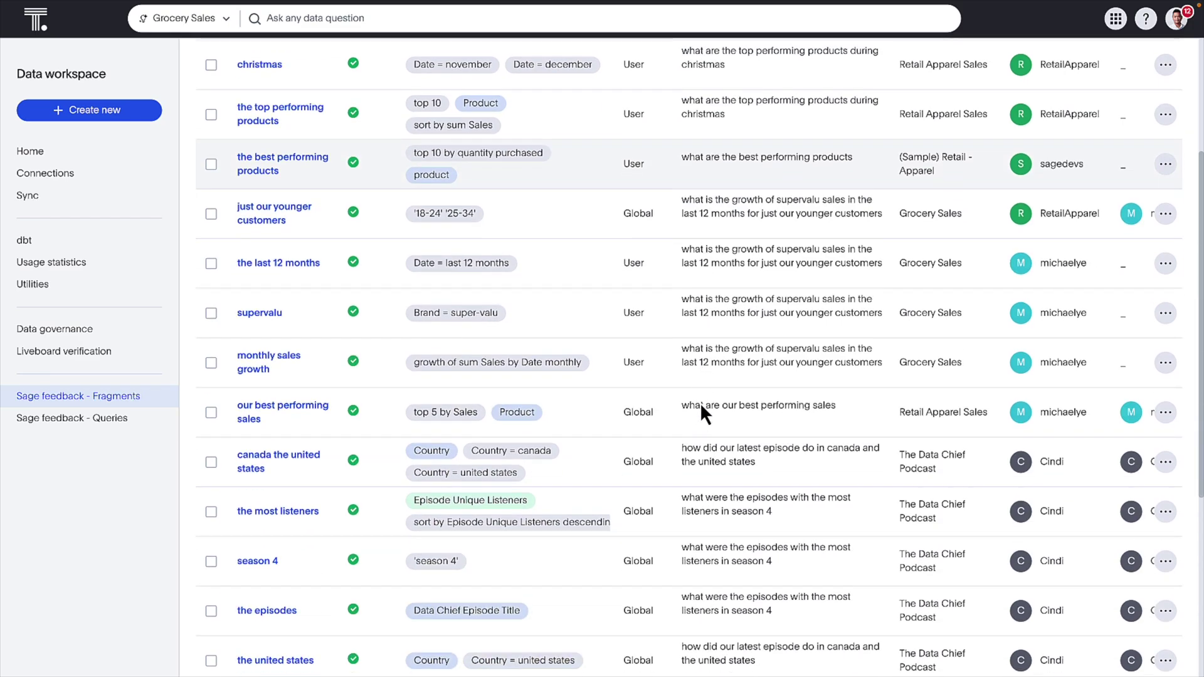
pyautogui.scroll(-5, 700, 402)
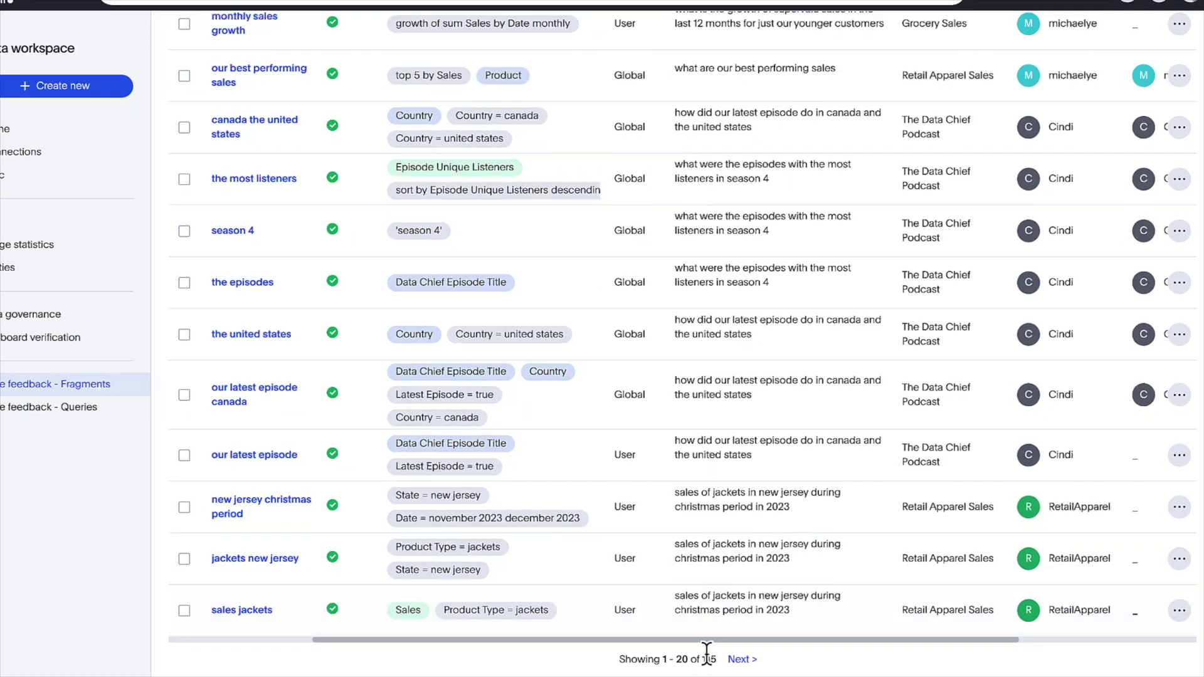
pyautogui.click(740, 659)
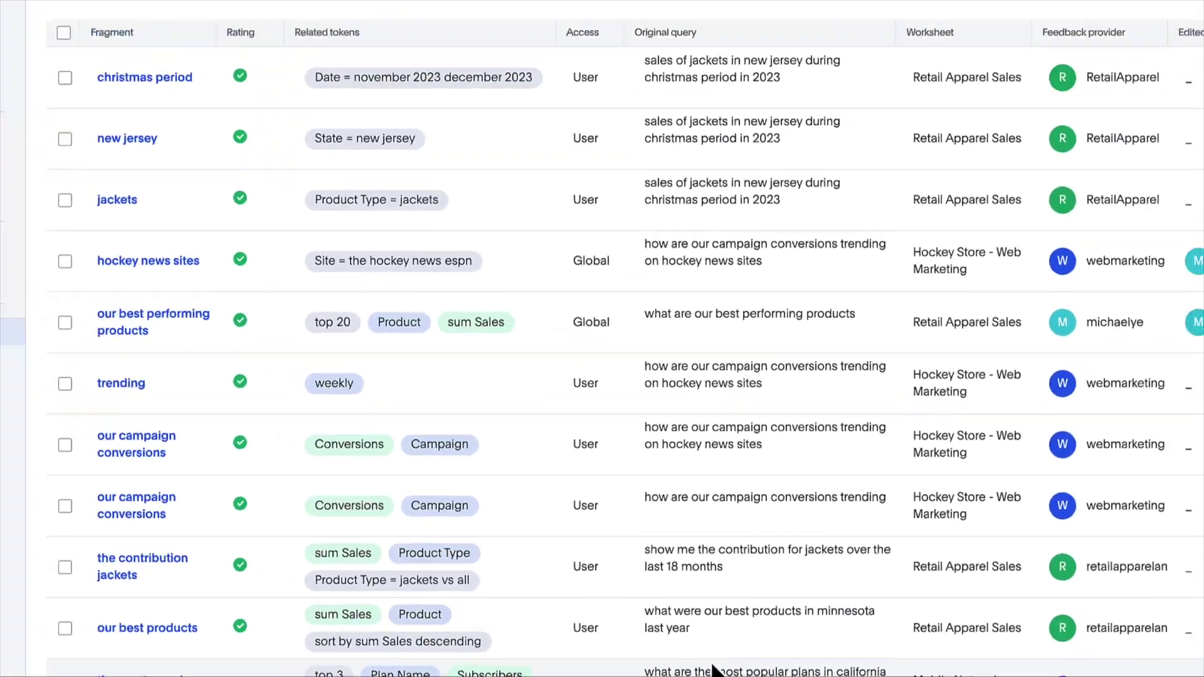
pyautogui.scroll(-9, 731, 665)
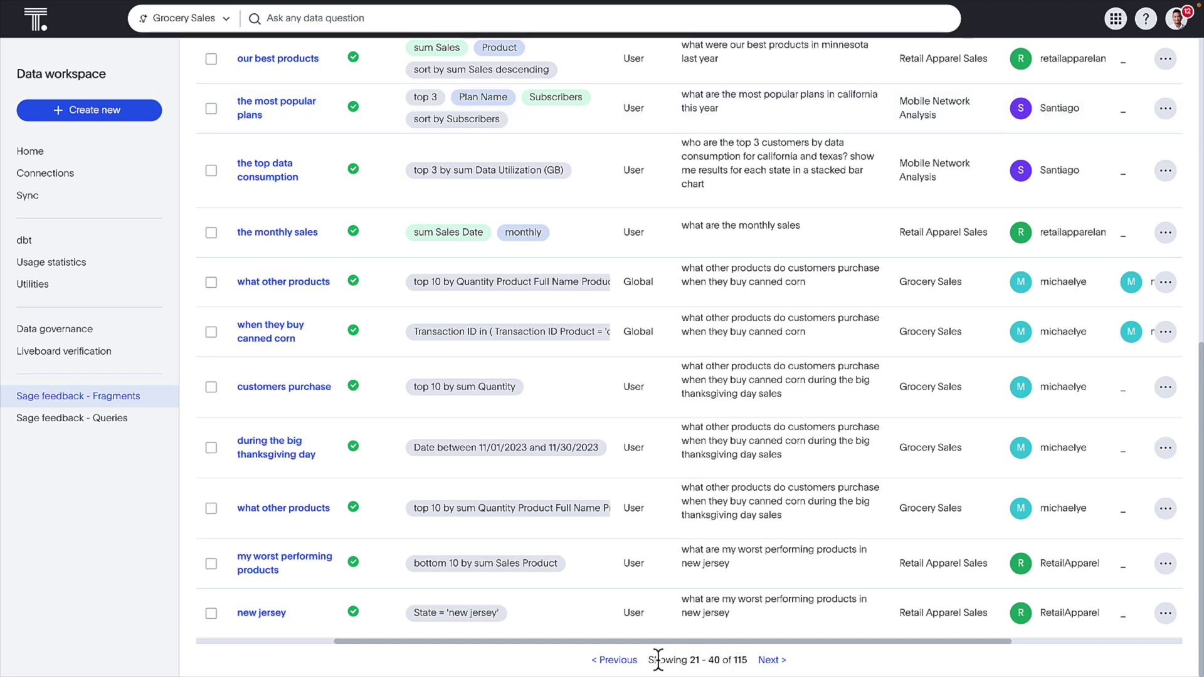
pyautogui.click(624, 661)
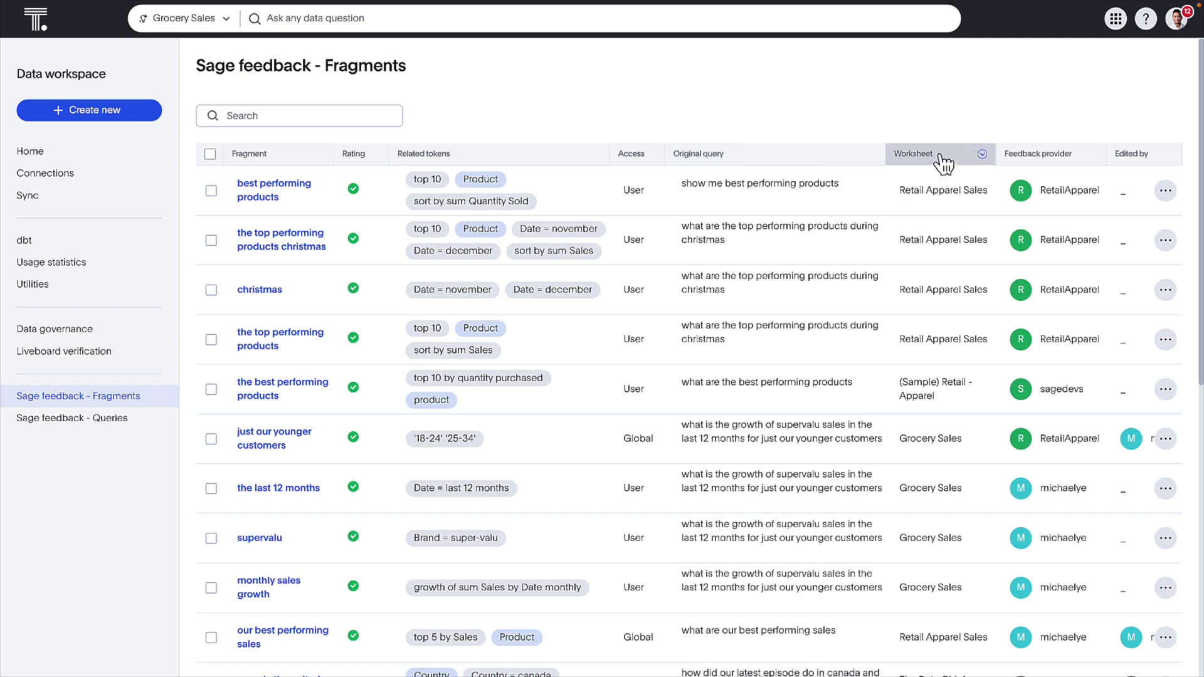
# Filter fragments to The Data Chief Podcast worksheet and start searching for the latest episode.
pyautogui.click(982, 157)
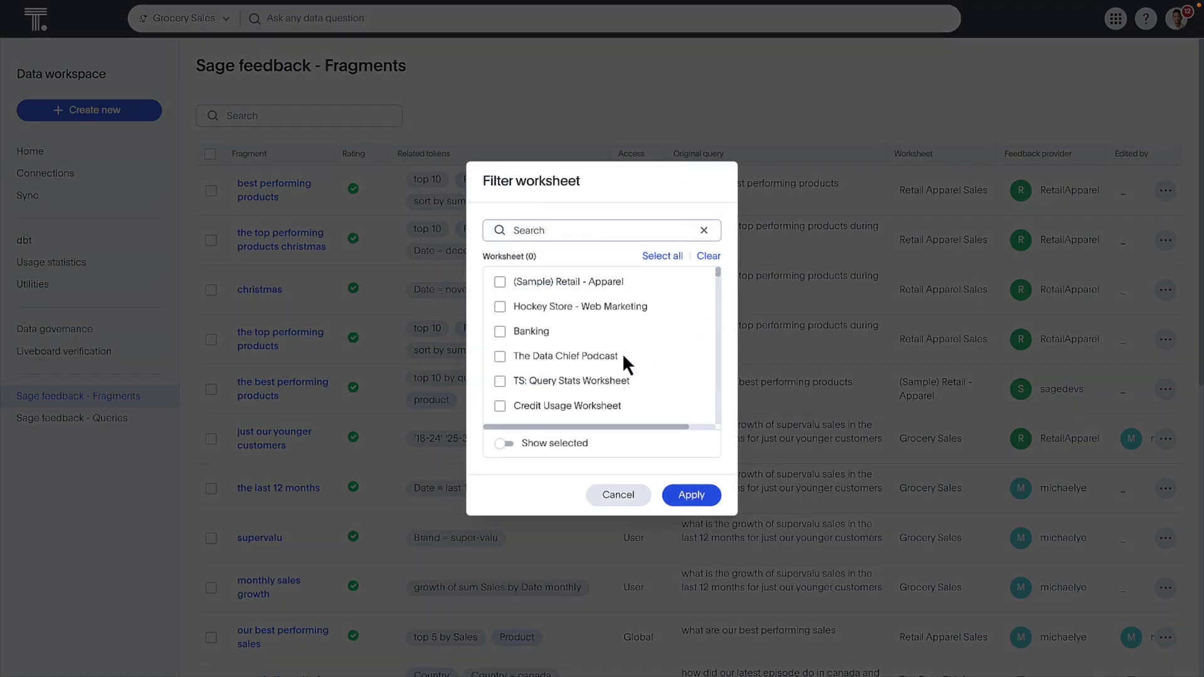
pyautogui.click(688, 496)
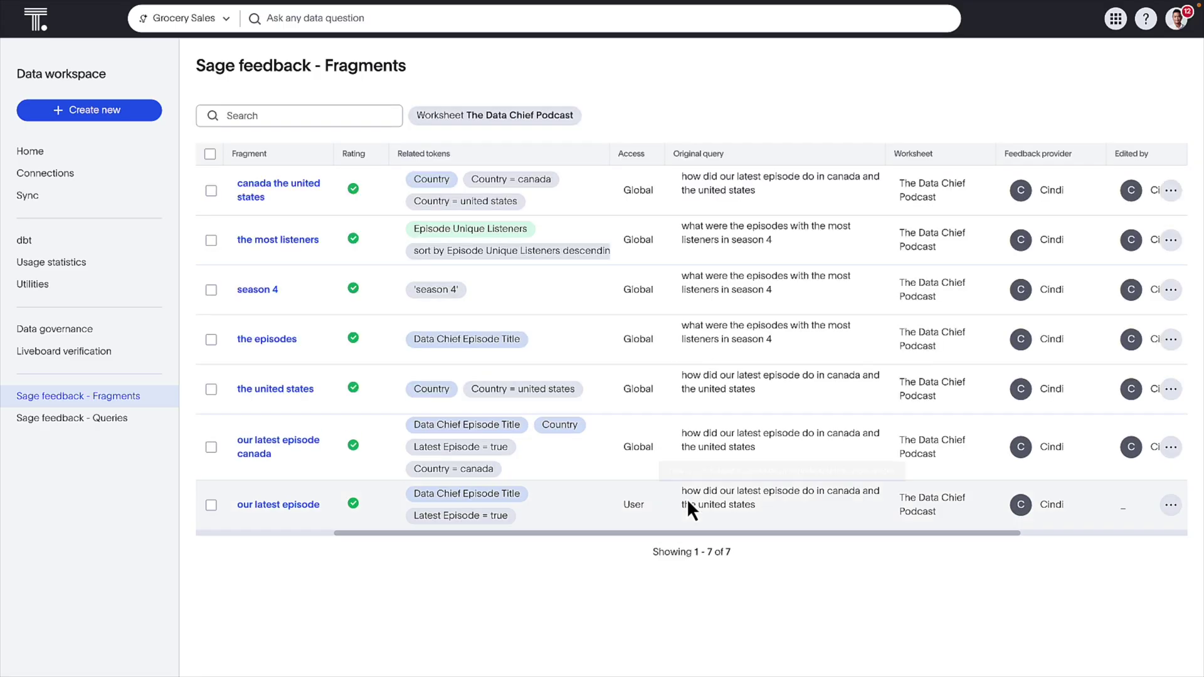
pyautogui.click(352, 116)
pyautogui.write('late')
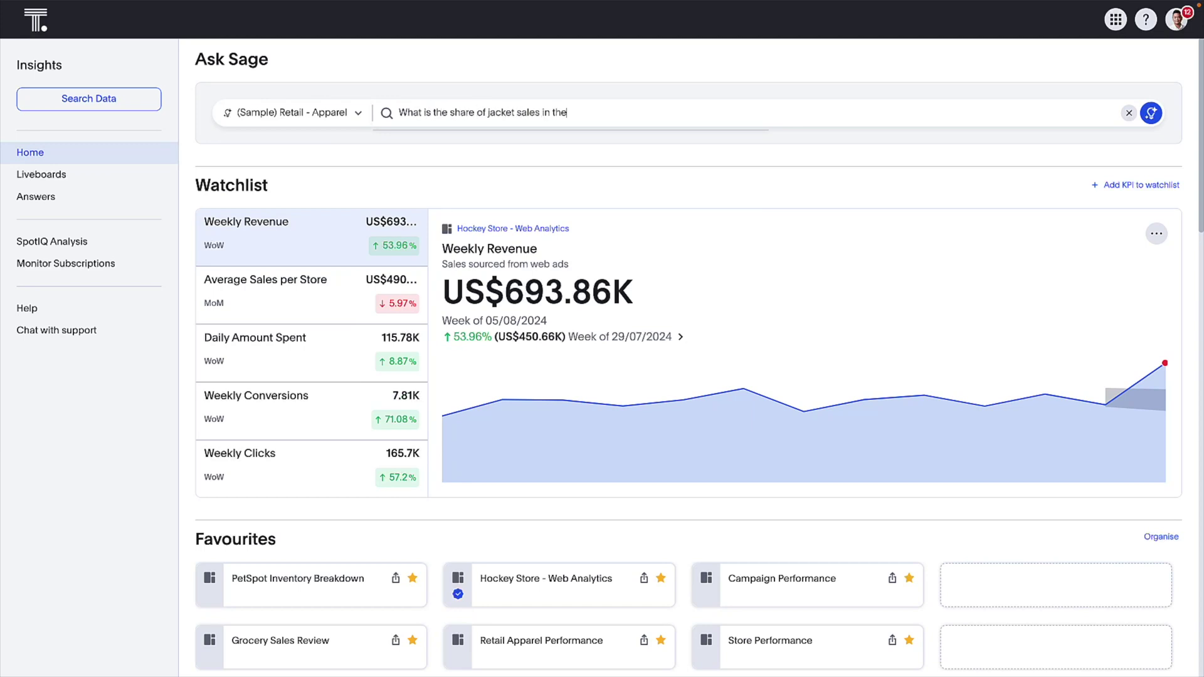
# Submit the east jacket-sales share question and view the query SQL behind the 0.19 answer.
pyautogui.press('Return')
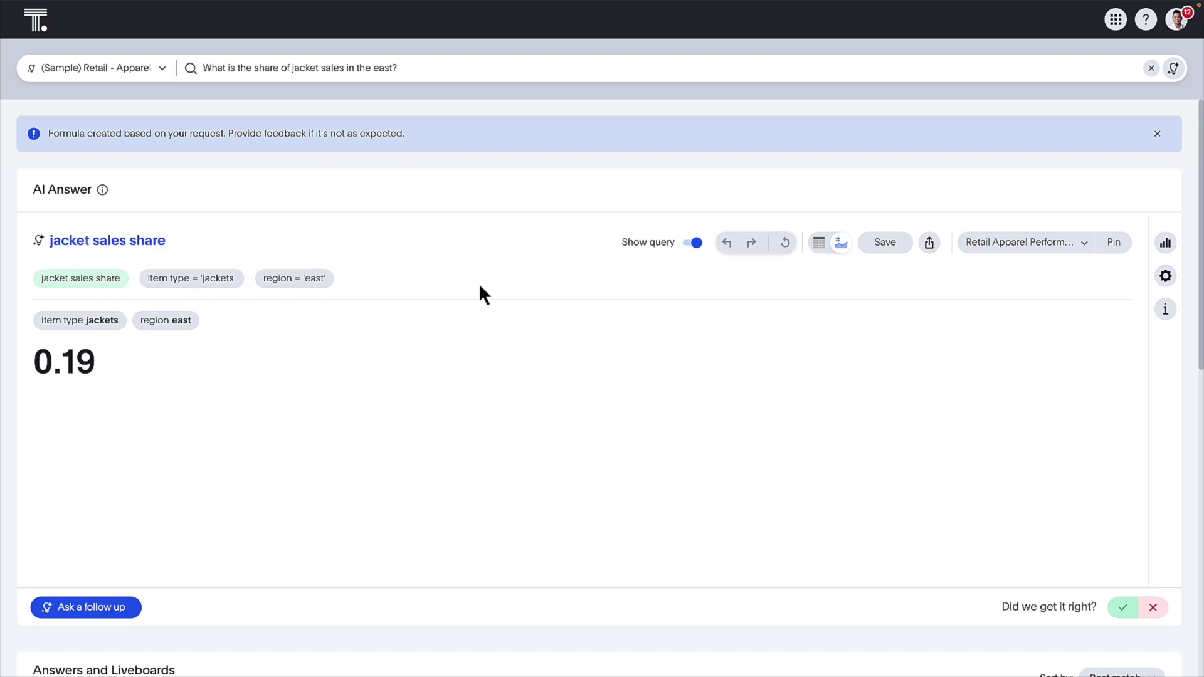
pyautogui.click(1166, 308)
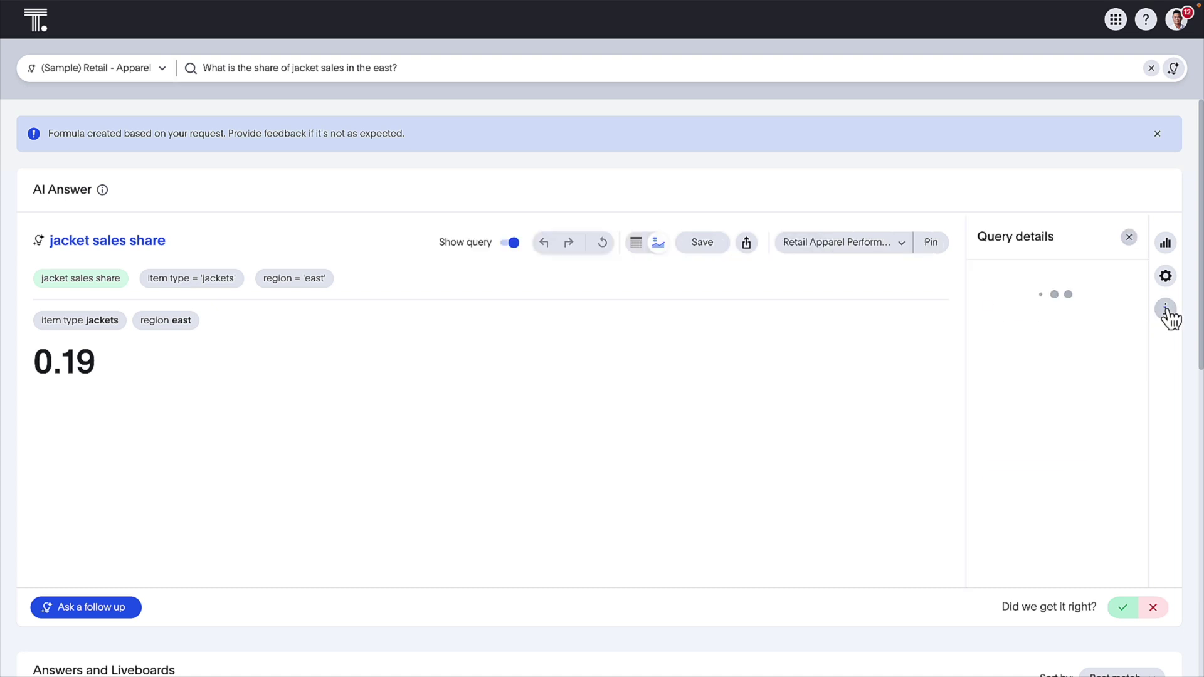
pyautogui.click(1022, 483)
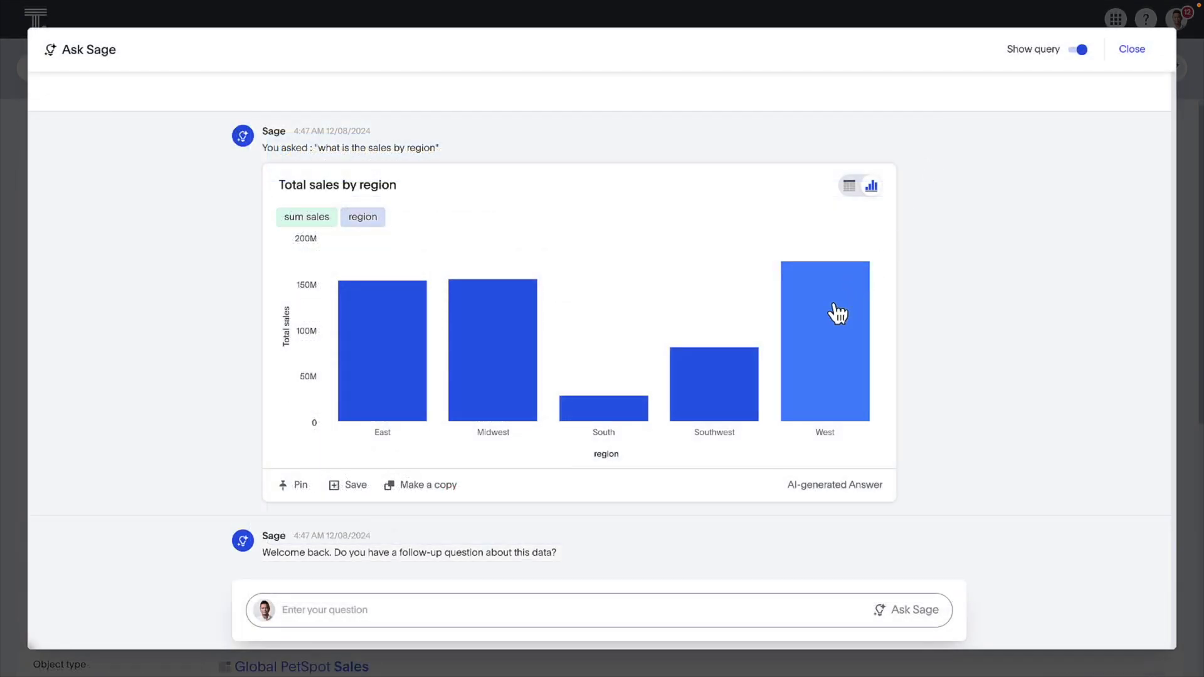
pyautogui.moveTo(825, 343)
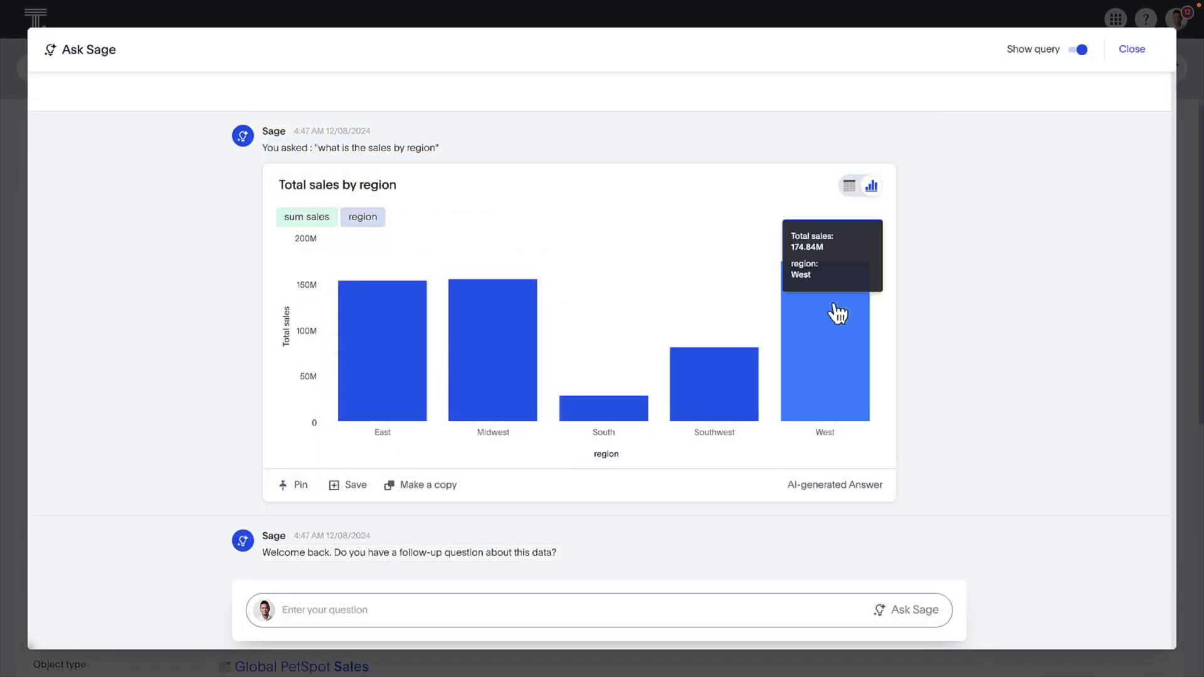
# Ask Sage for west-region sales by state, toggling the answer between table and map.
pyautogui.click(583, 607)
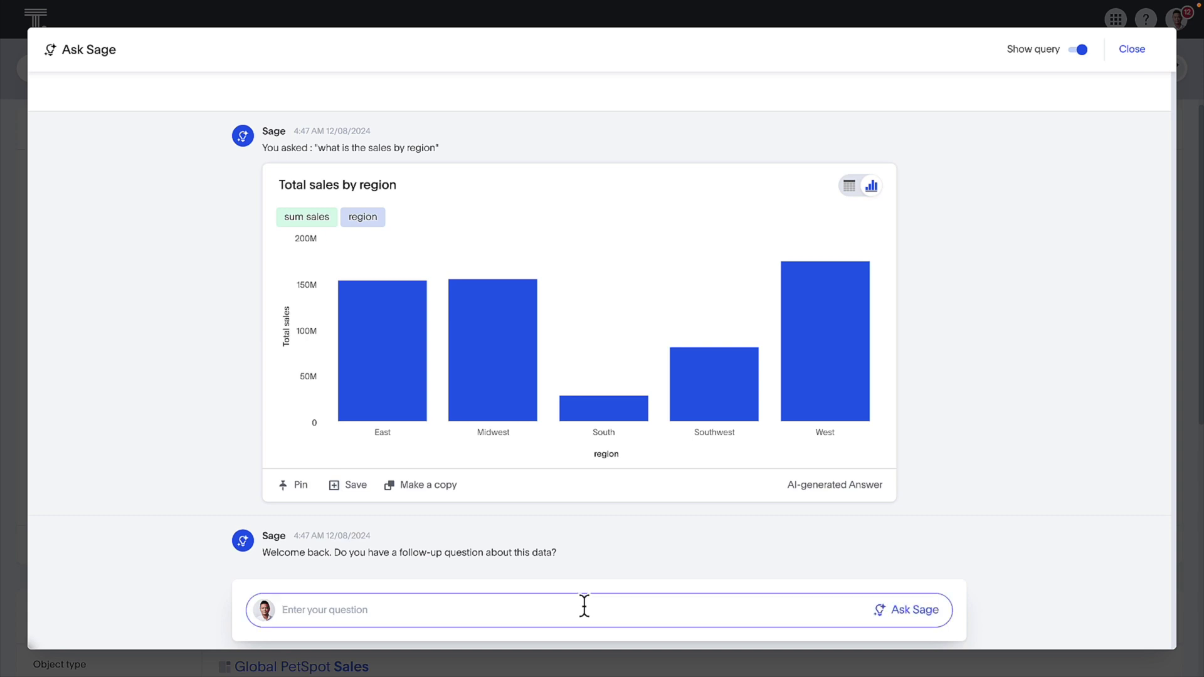
pyautogui.write('west region sales by state')
pyautogui.press('Return')
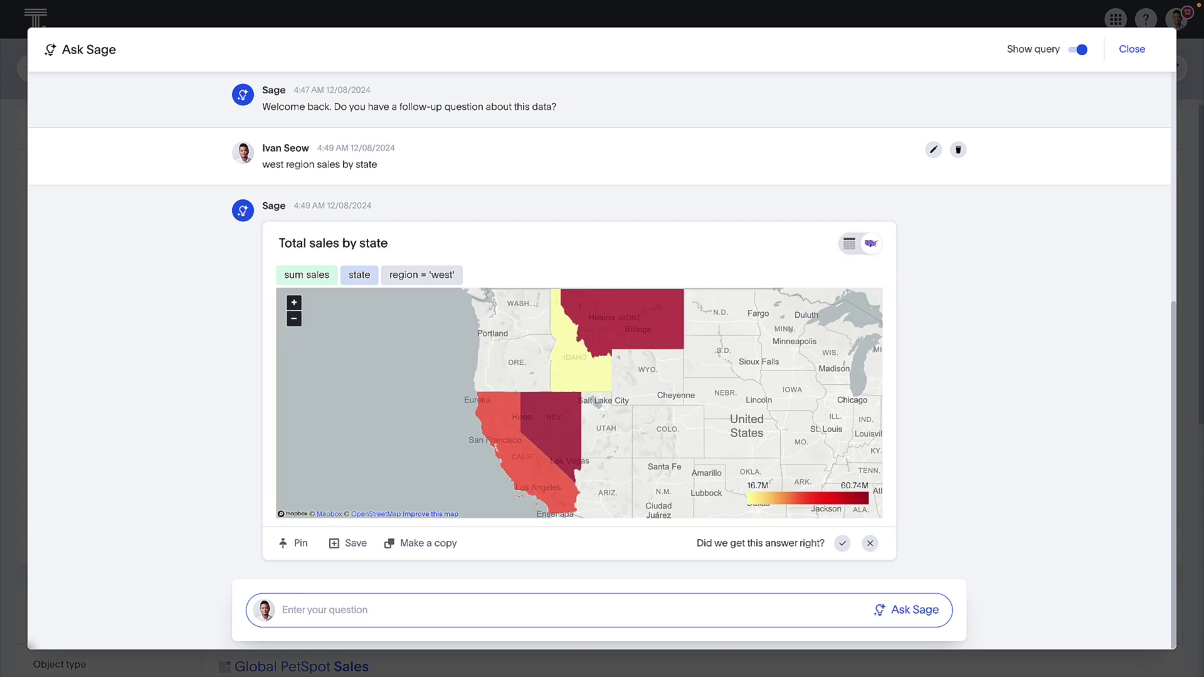
pyautogui.click(849, 244)
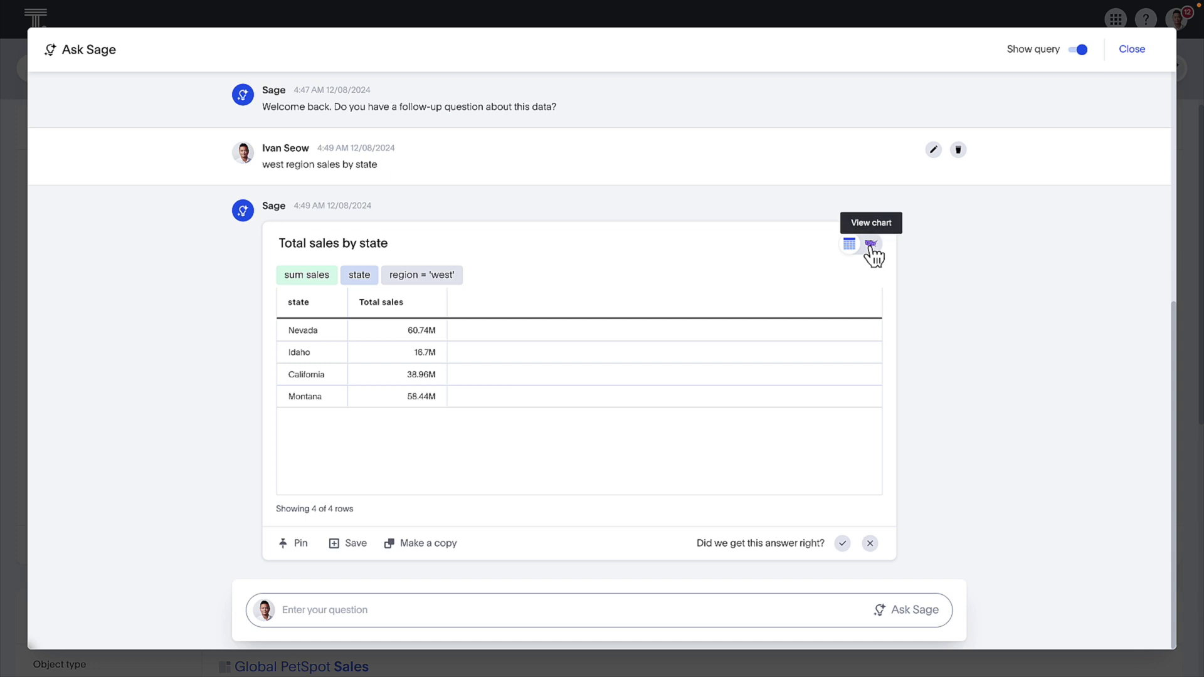
pyautogui.click(871, 246)
# Ask for each state's share of the regional total and show it as a table.
pyautogui.click(654, 601)
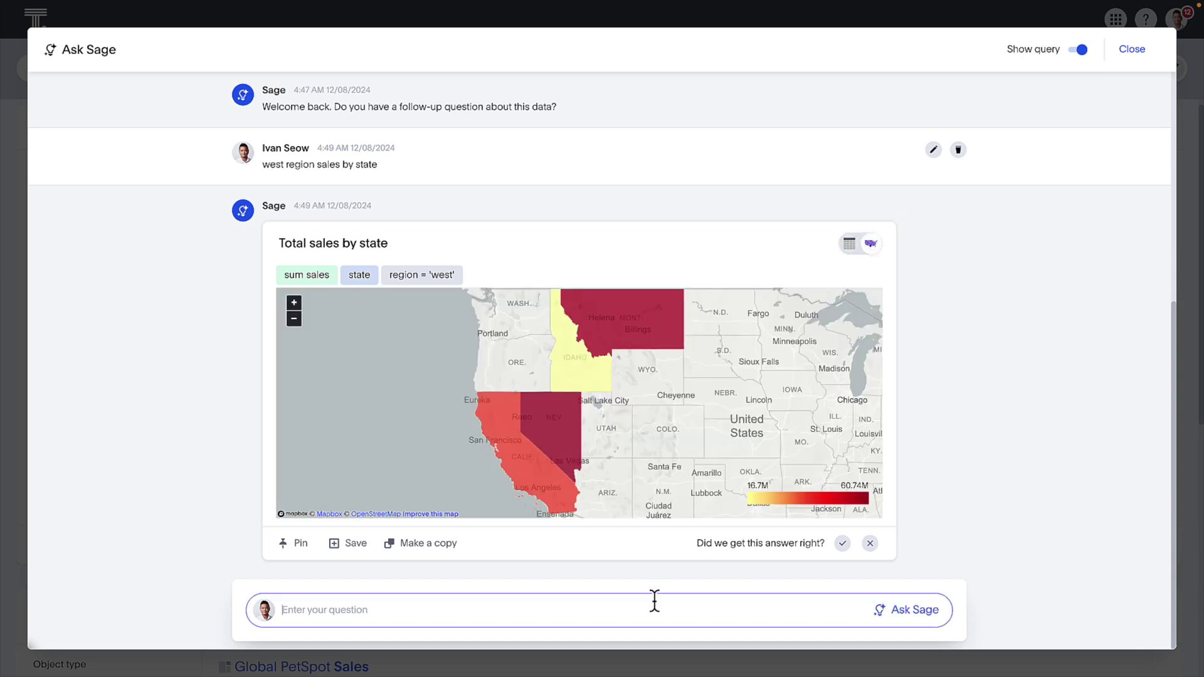
pyautogui.write("What is the share of each state's total as a percentage of the regional tot")
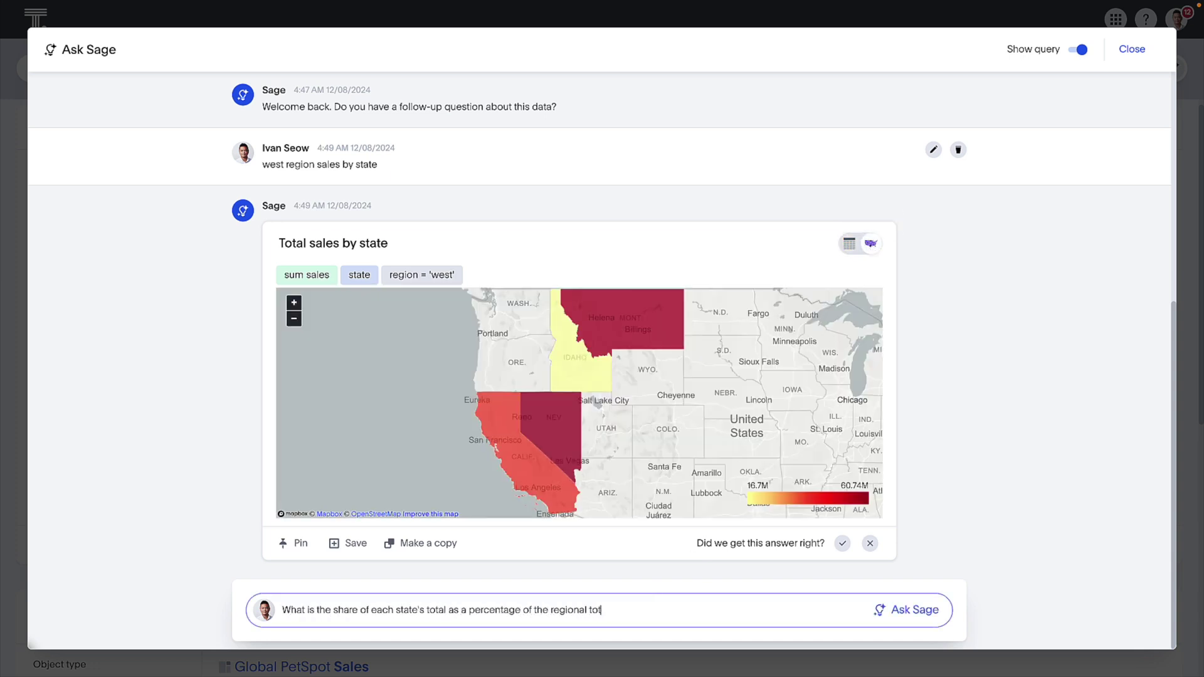
pyautogui.write('al?')
pyautogui.press('Return')
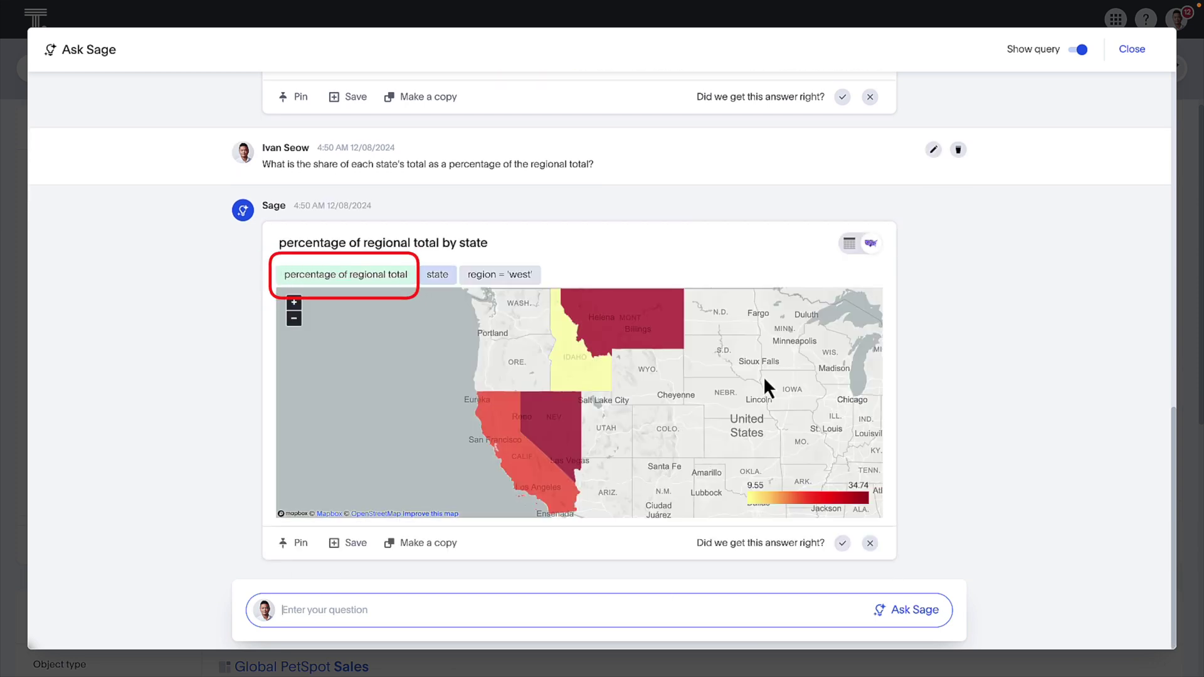
pyautogui.click(849, 245)
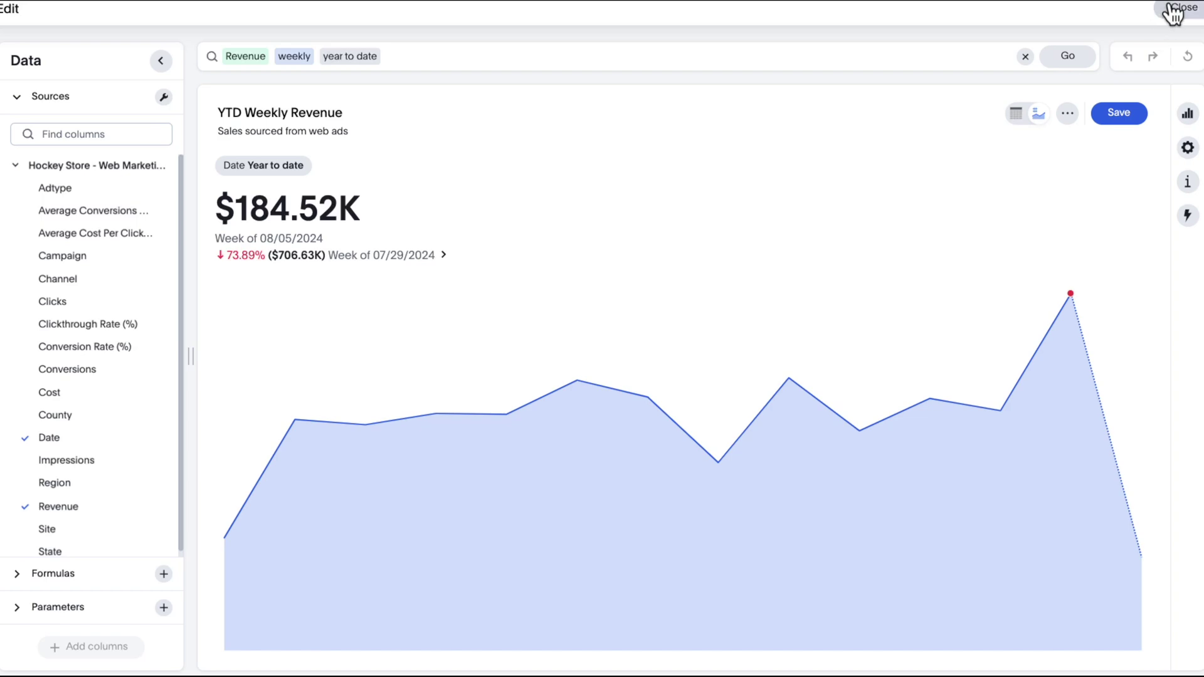
# Leave the KPI editor and open change analysis on the 73.89% YTD Weekly Revenue decrease.
pyautogui.click(1173, 11)
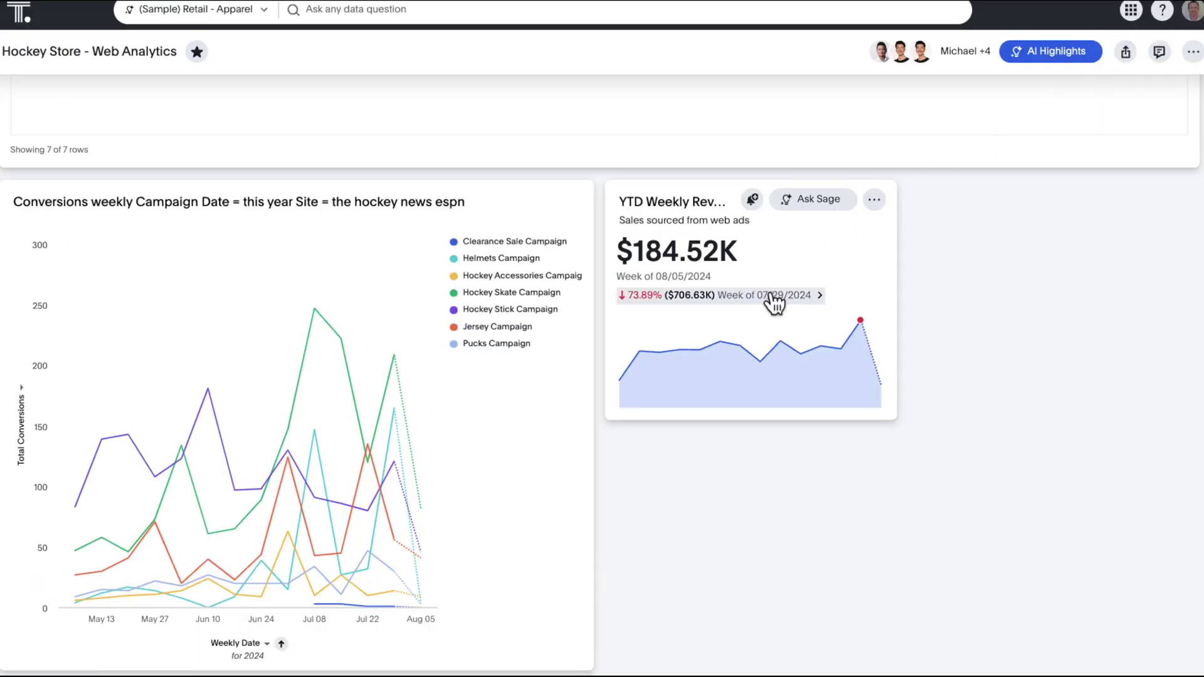
pyautogui.click(777, 296)
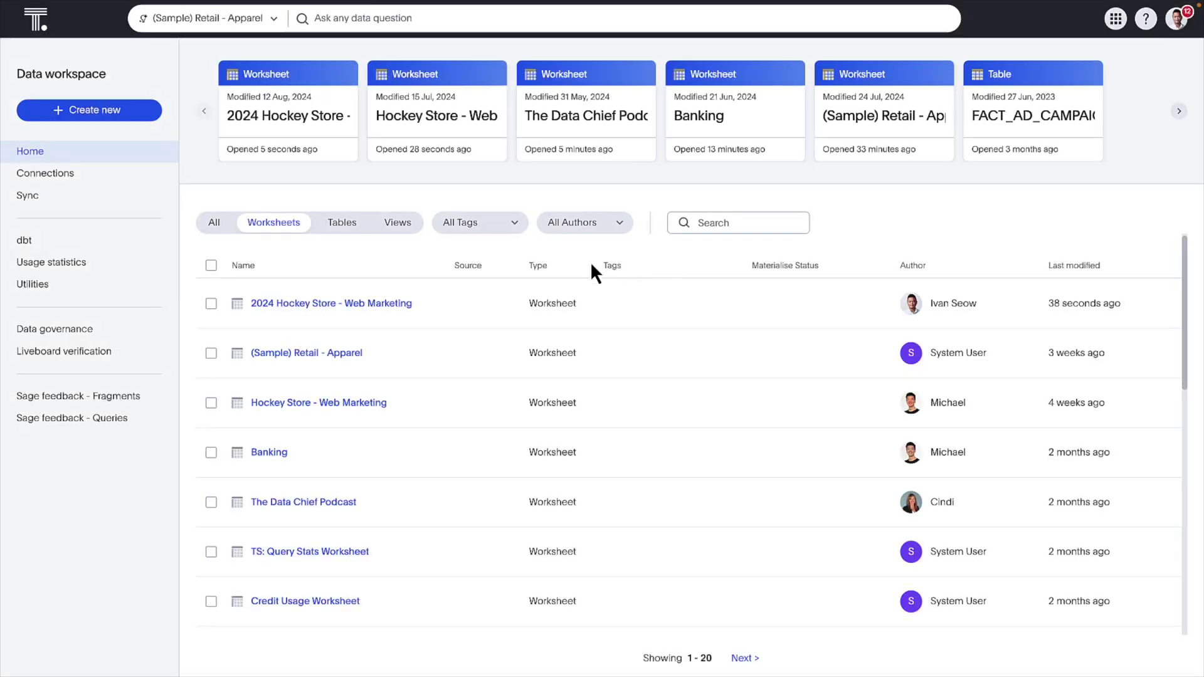
# Open the 2024 Hockey Store - Web Marketing worksheet and confirm Convert to Model.
pyautogui.click(382, 304)
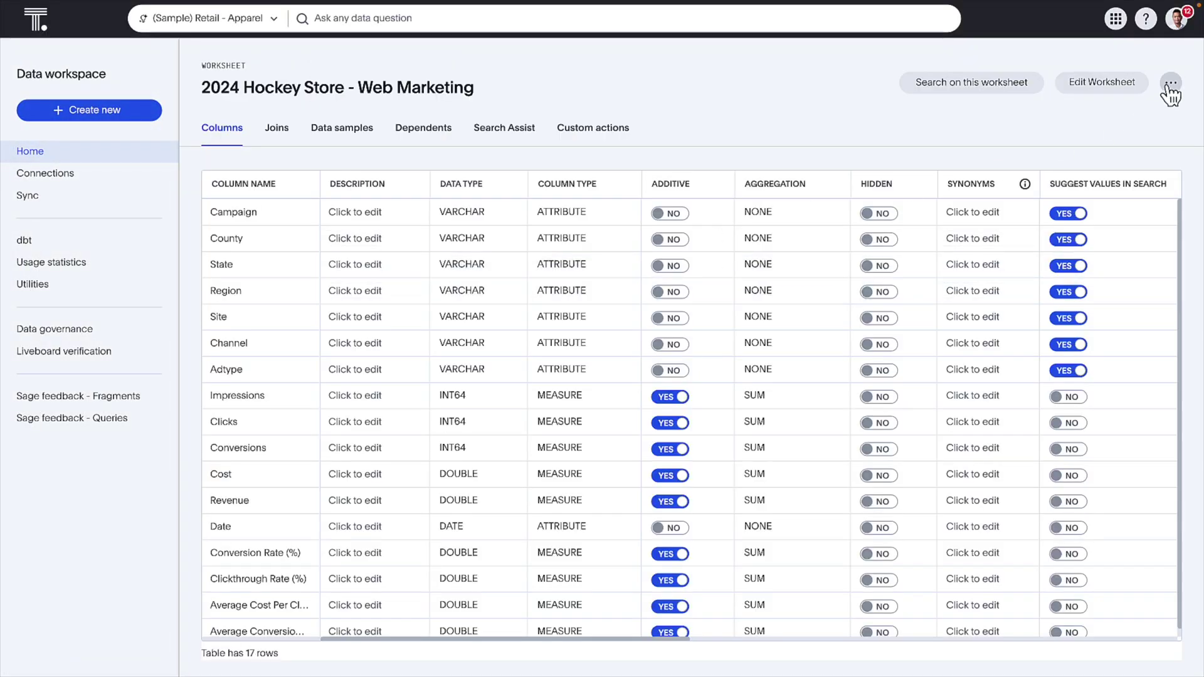
pyautogui.click(1170, 83)
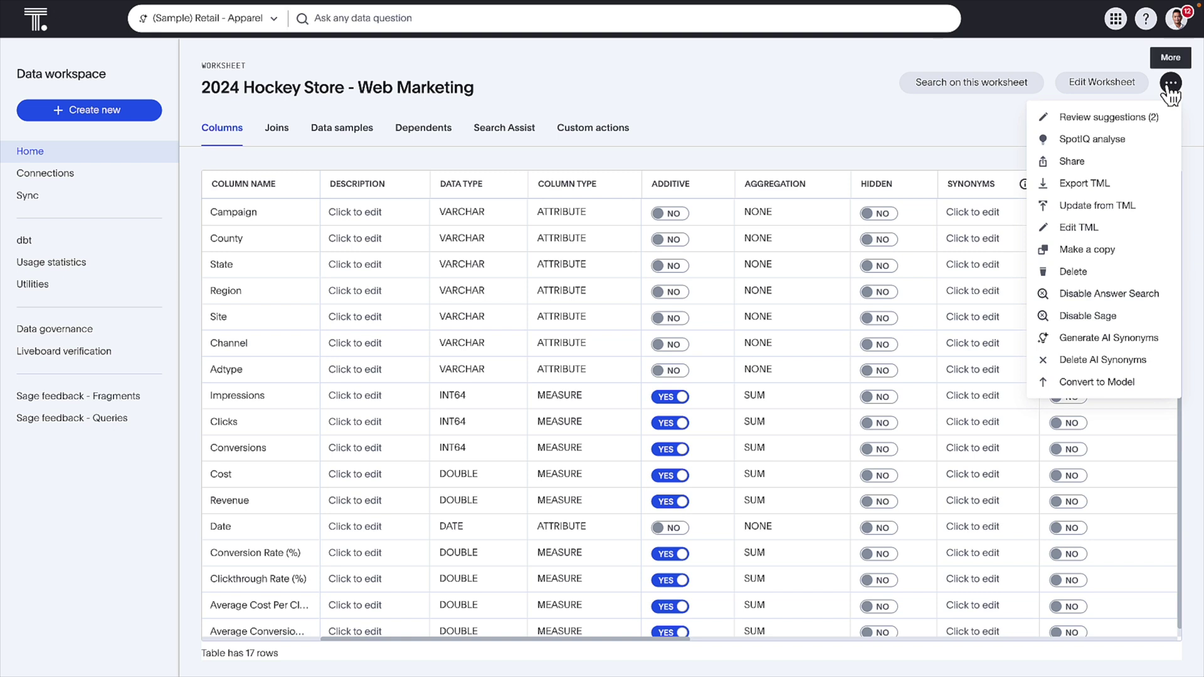
pyautogui.click(1150, 384)
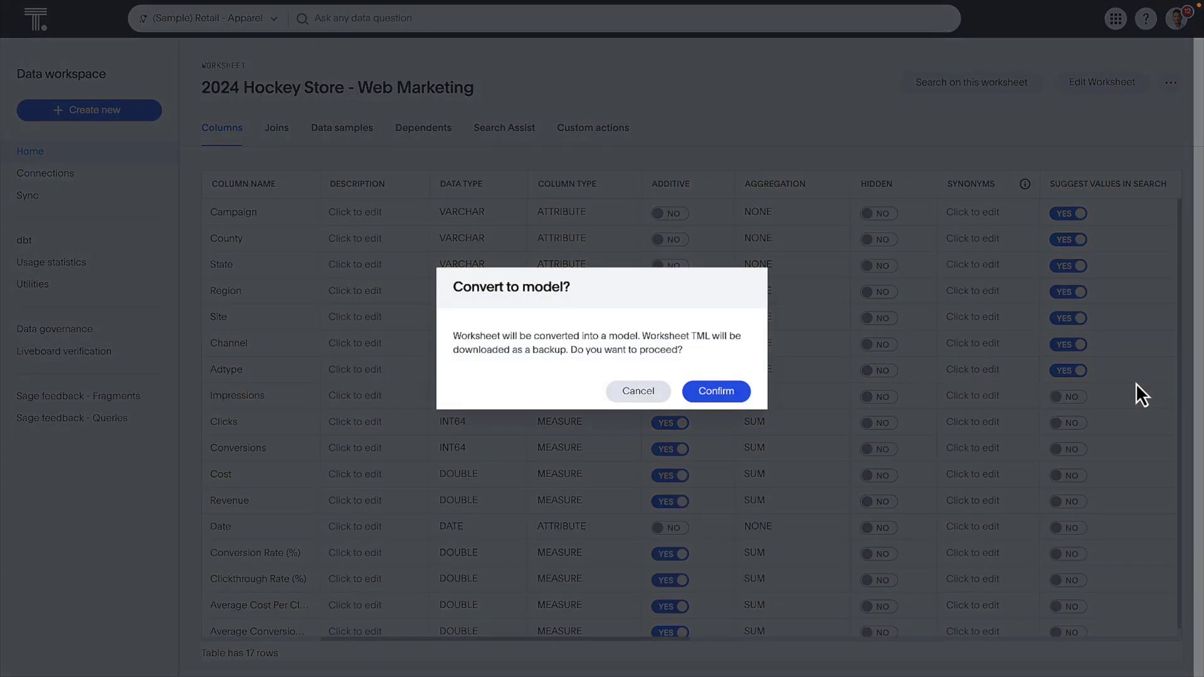
pyautogui.click(721, 390)
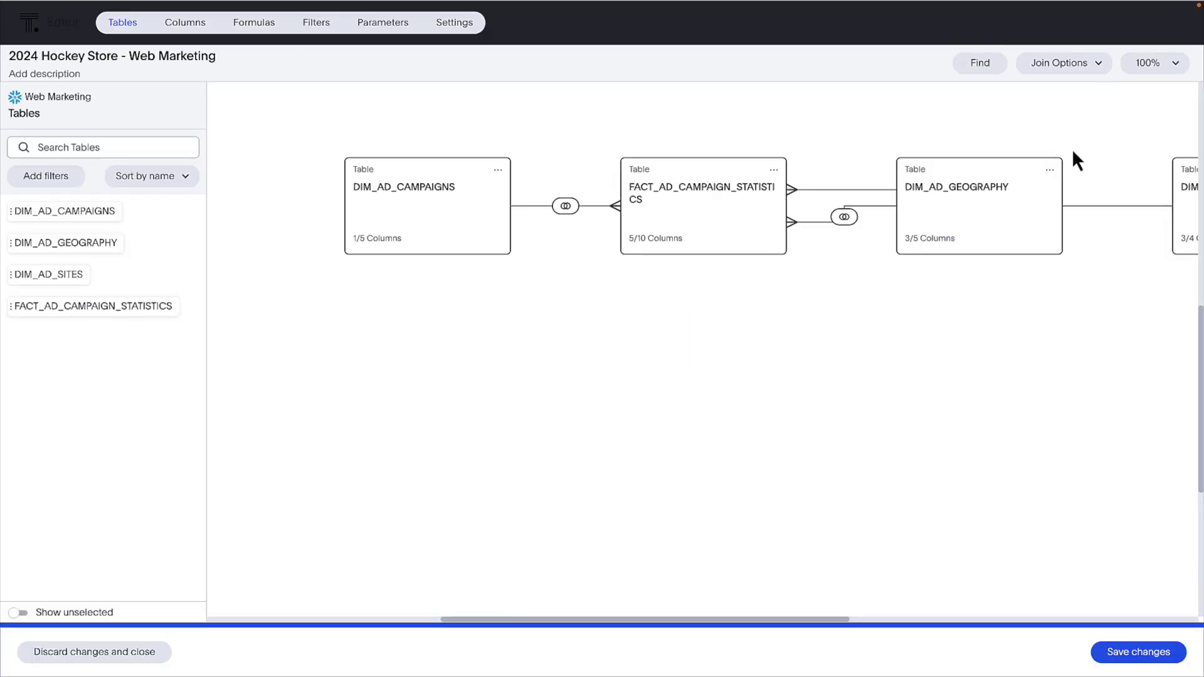
# Move DIM_AD_SITES beneath FACT_AD_CAMPAIGN_STATISTICS in the join diagram.
pyautogui.moveTo(1194, 244); pyautogui.dragTo(643, 402)
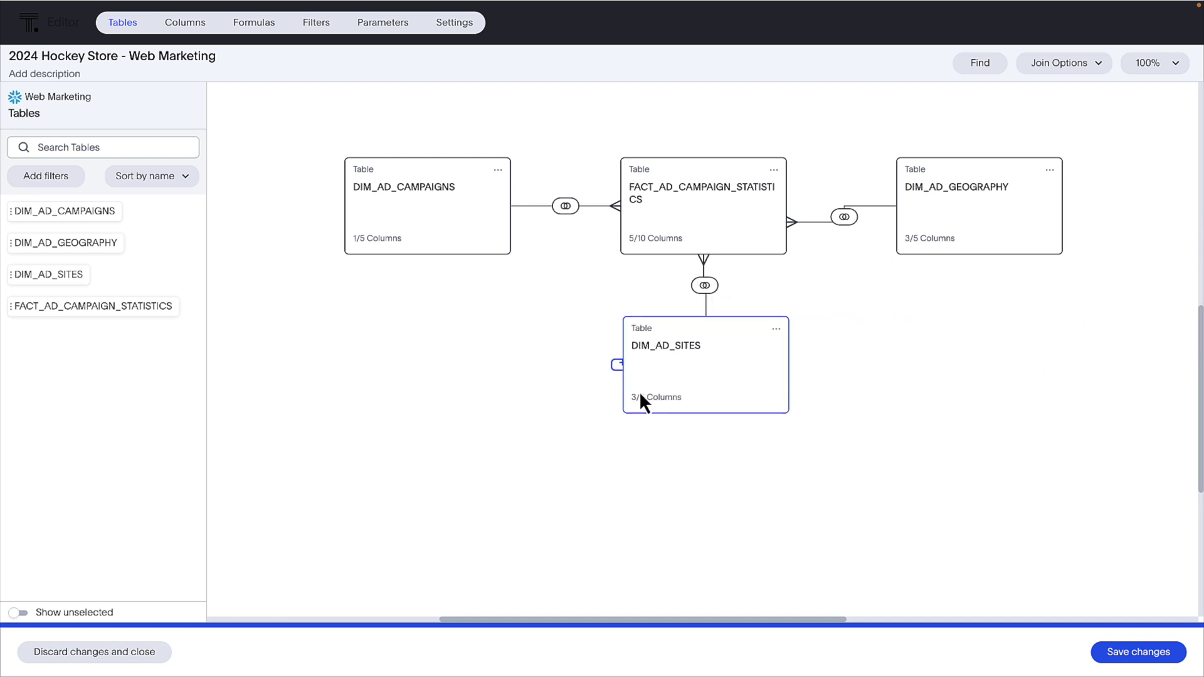
pyautogui.scroll(3, 627, 396)
pyautogui.scroll(-2, 623, 396)
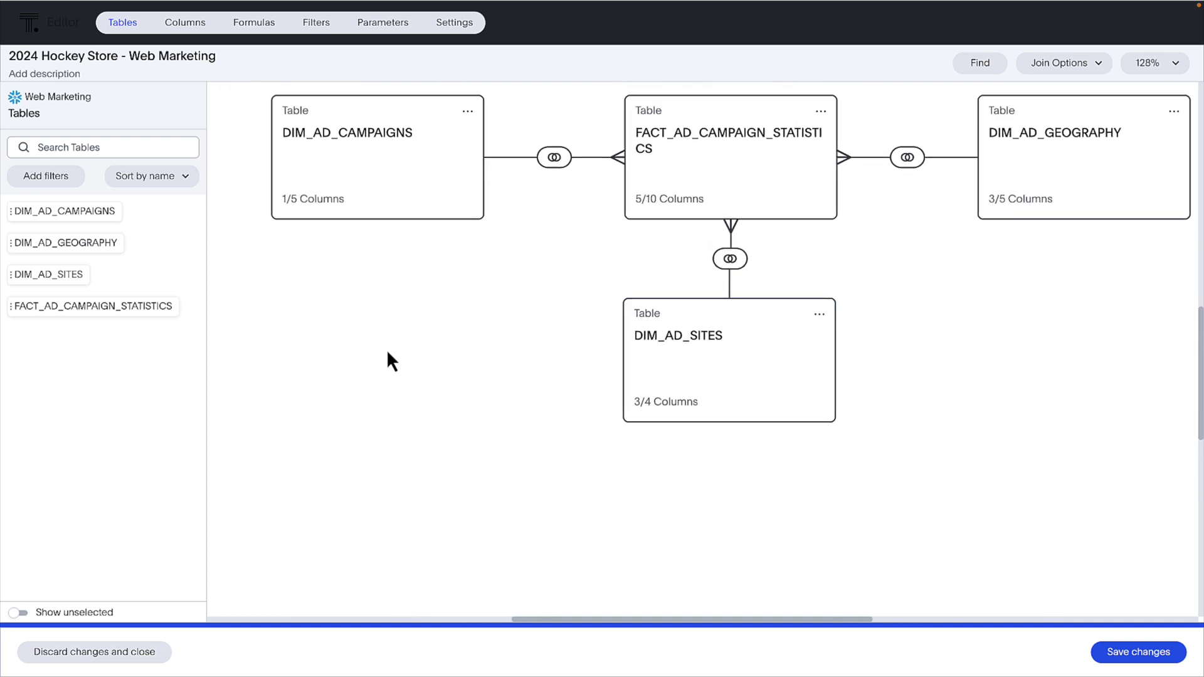
# Browse the table list's sort and filter options, then close without adding filters.
pyautogui.click(168, 178)
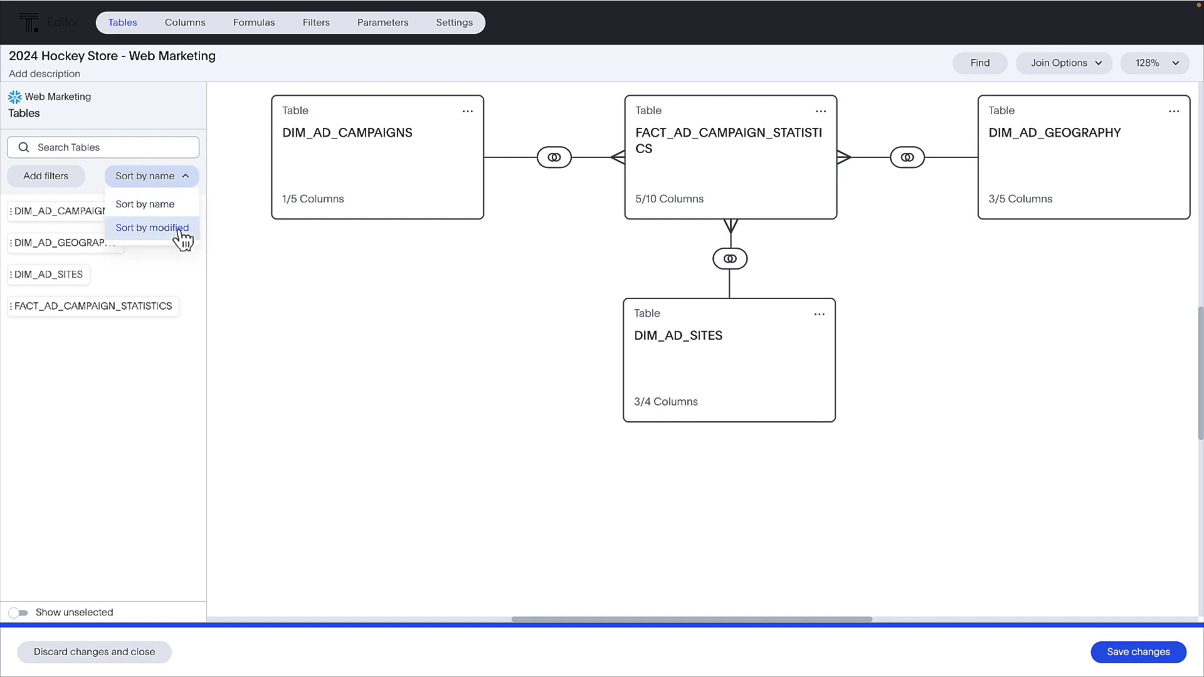
pyautogui.click(51, 176)
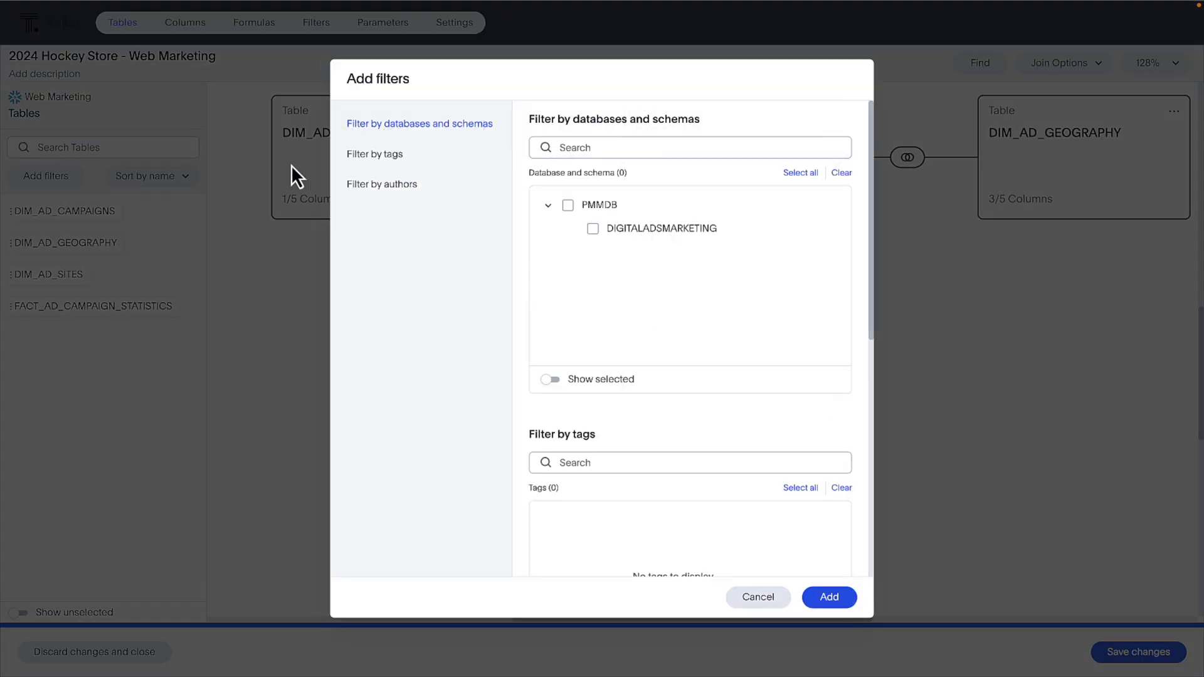
pyautogui.click(408, 184)
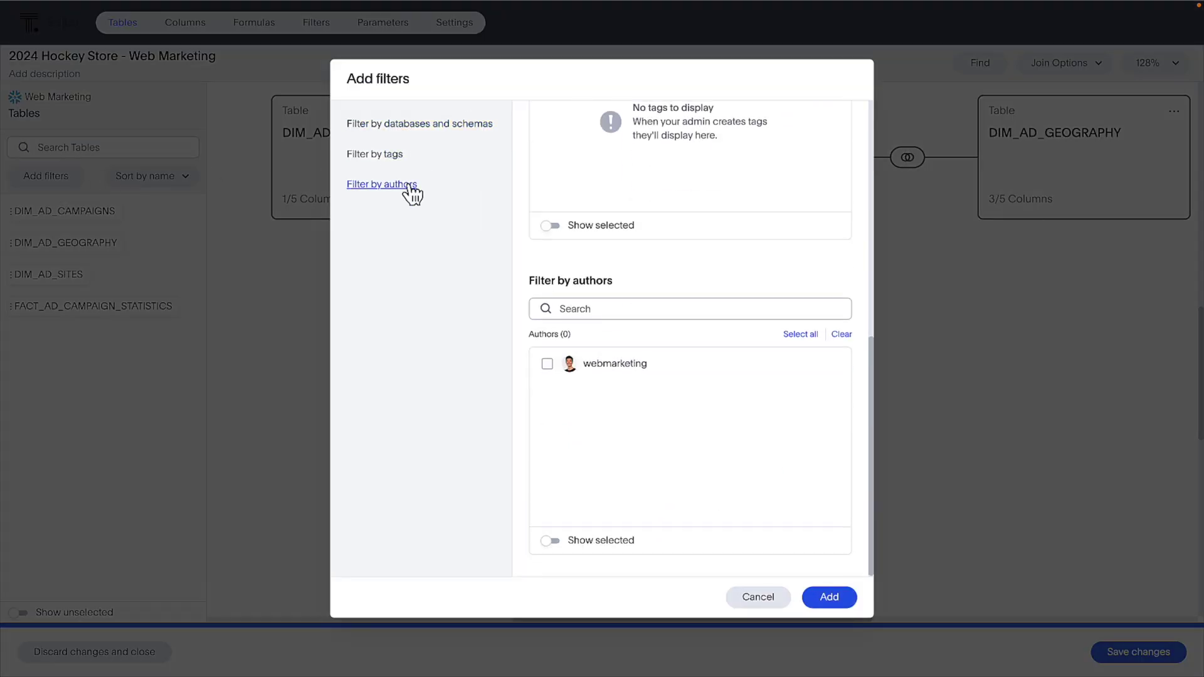
pyautogui.click(414, 129)
pyautogui.click(758, 597)
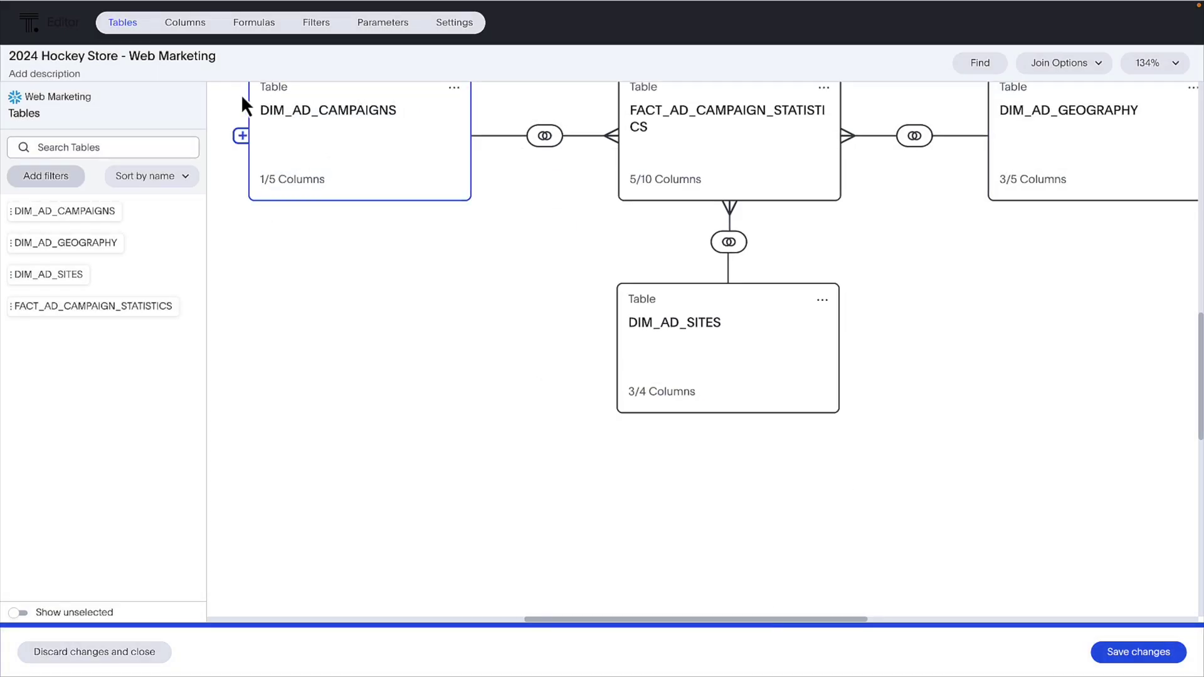
# Open the Columns list filters at the filter-by-data-type section.
pyautogui.click(196, 30)
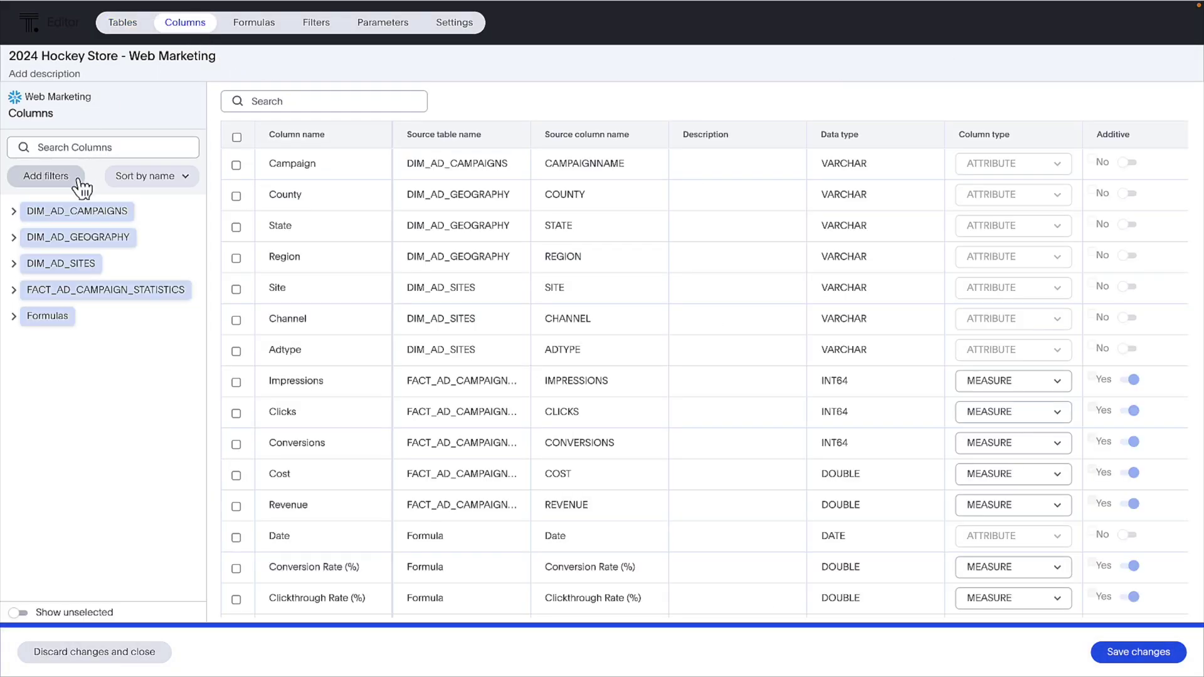
pyautogui.click(80, 182)
pyautogui.click(467, 183)
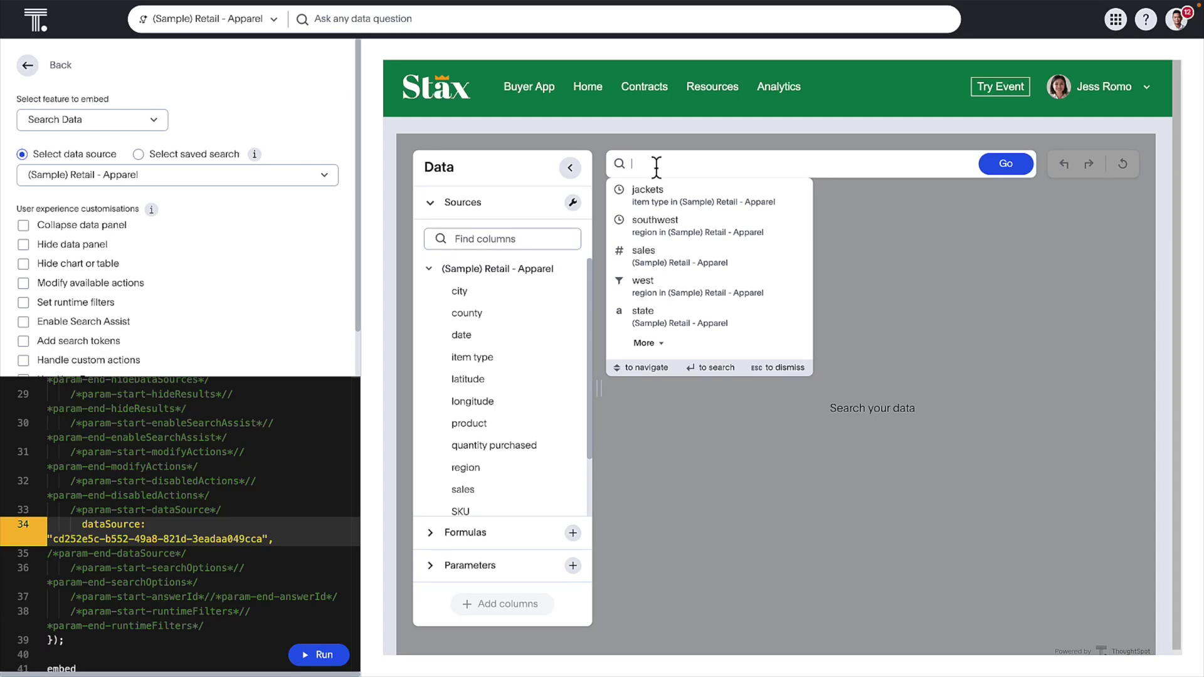
# Add dataPanelV2:true after dataSource in the SearchEmbed code and run it.
pyautogui.scroll(-2, 518, 370)
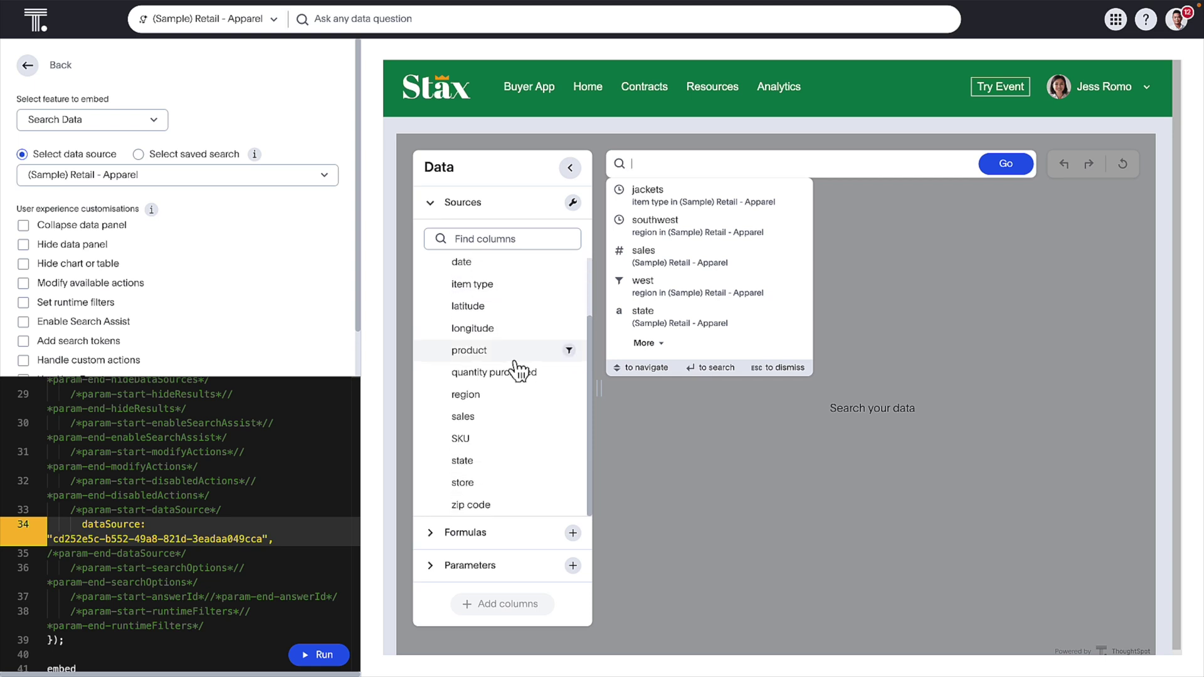
pyautogui.click(289, 539)
pyautogui.press('Return')
pyautogui.write('d')
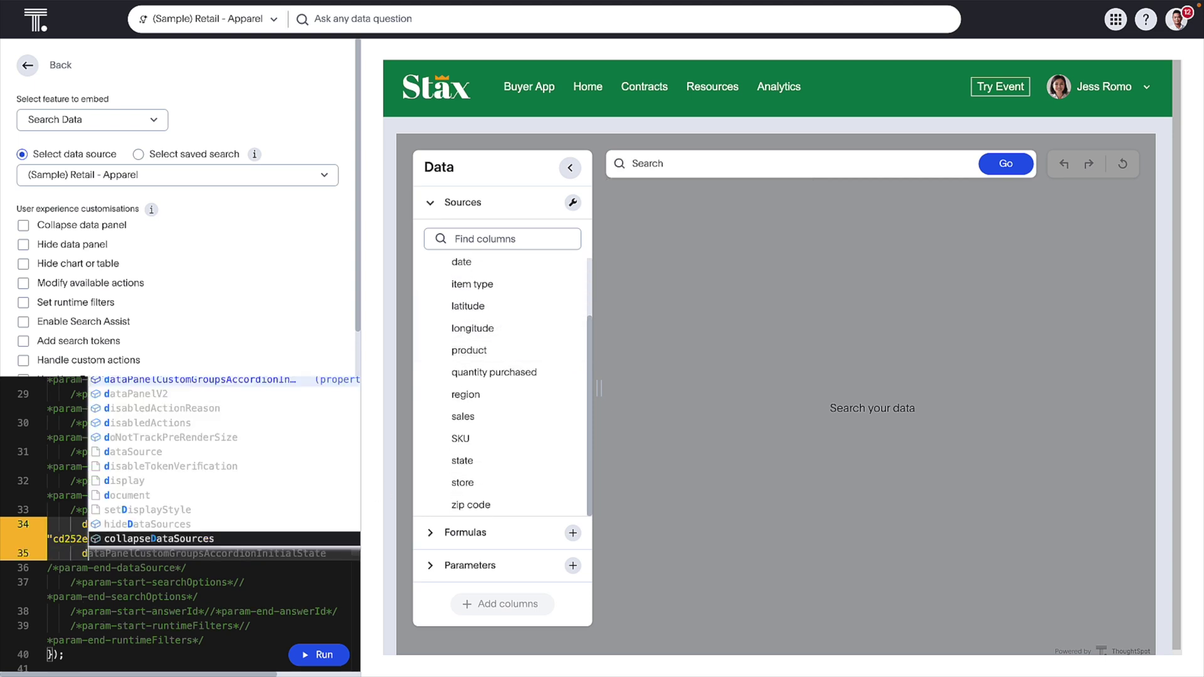
pyautogui.write('ataPanelV2:')
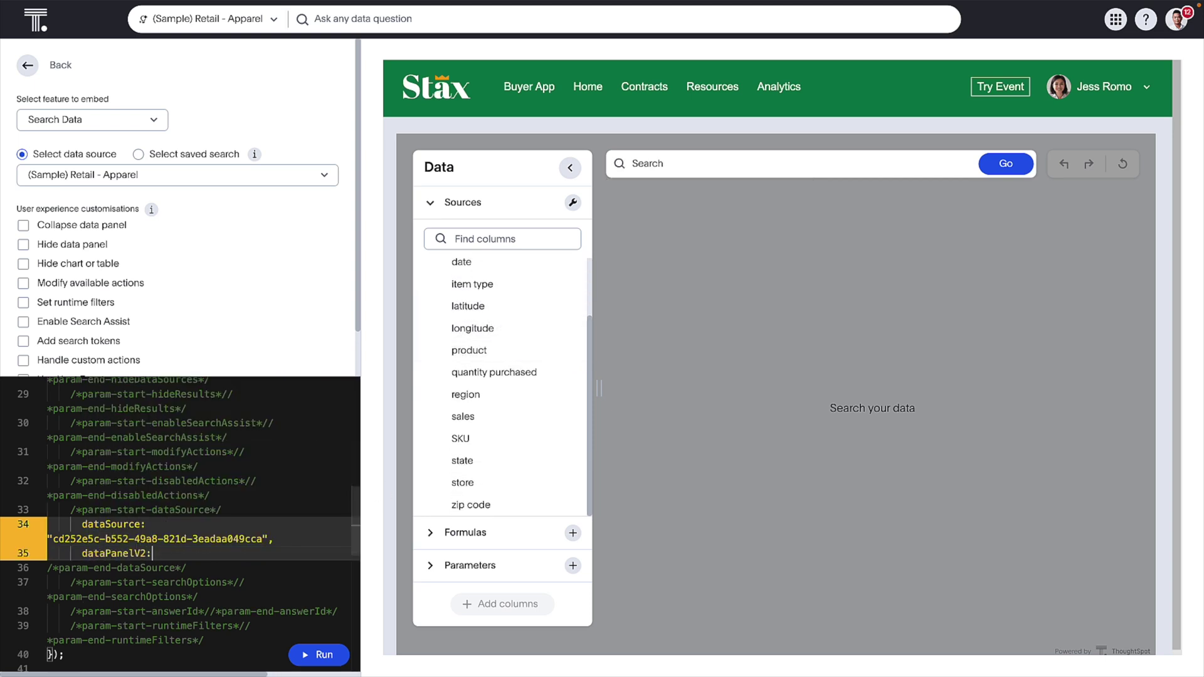
pyautogui.write('true')
pyautogui.click(319, 656)
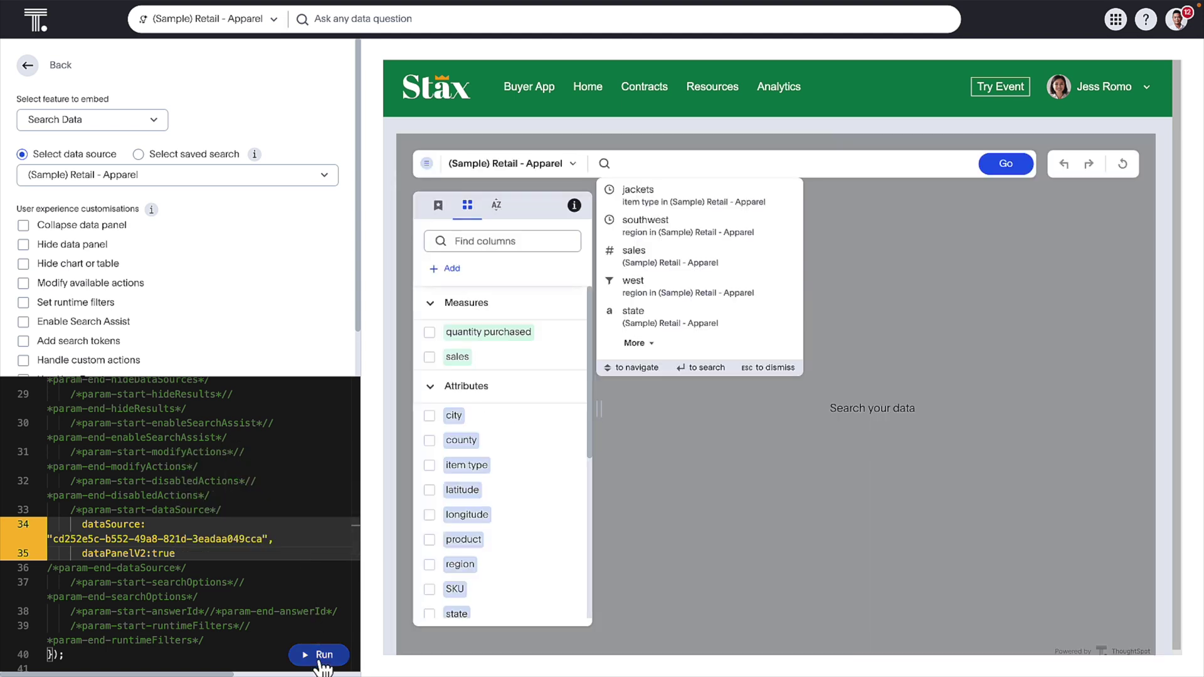
# Check the embedded search's data source picker, leaving the source unchanged.
pyautogui.click(573, 164)
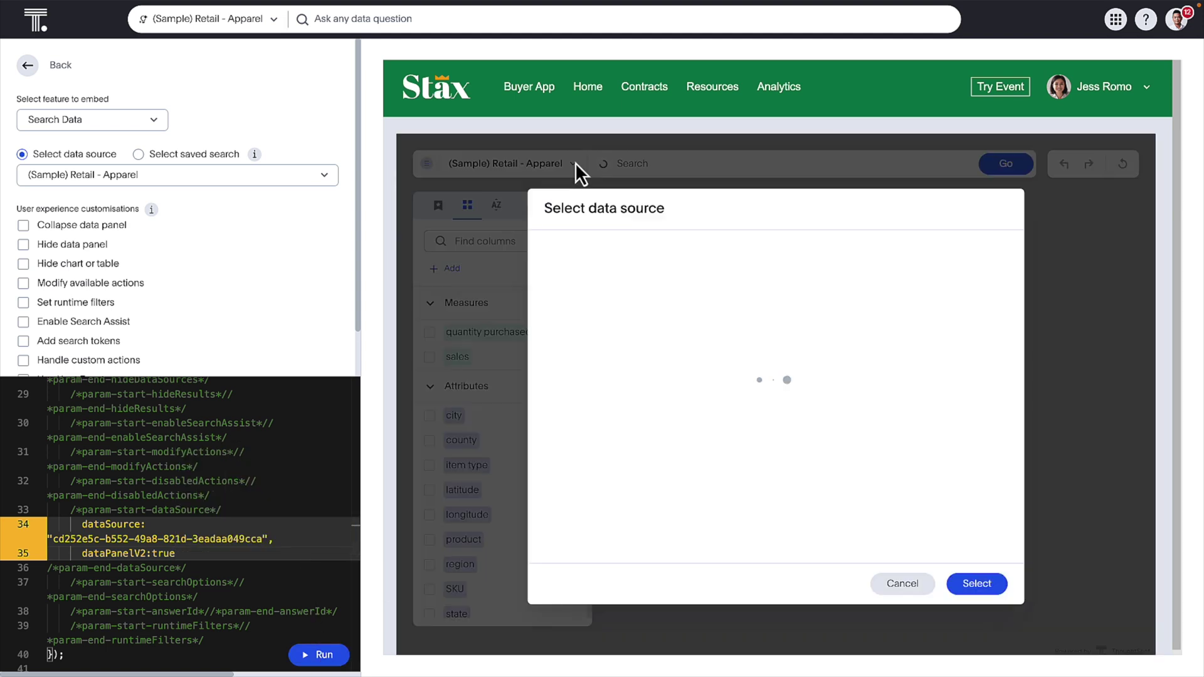
pyautogui.click(903, 586)
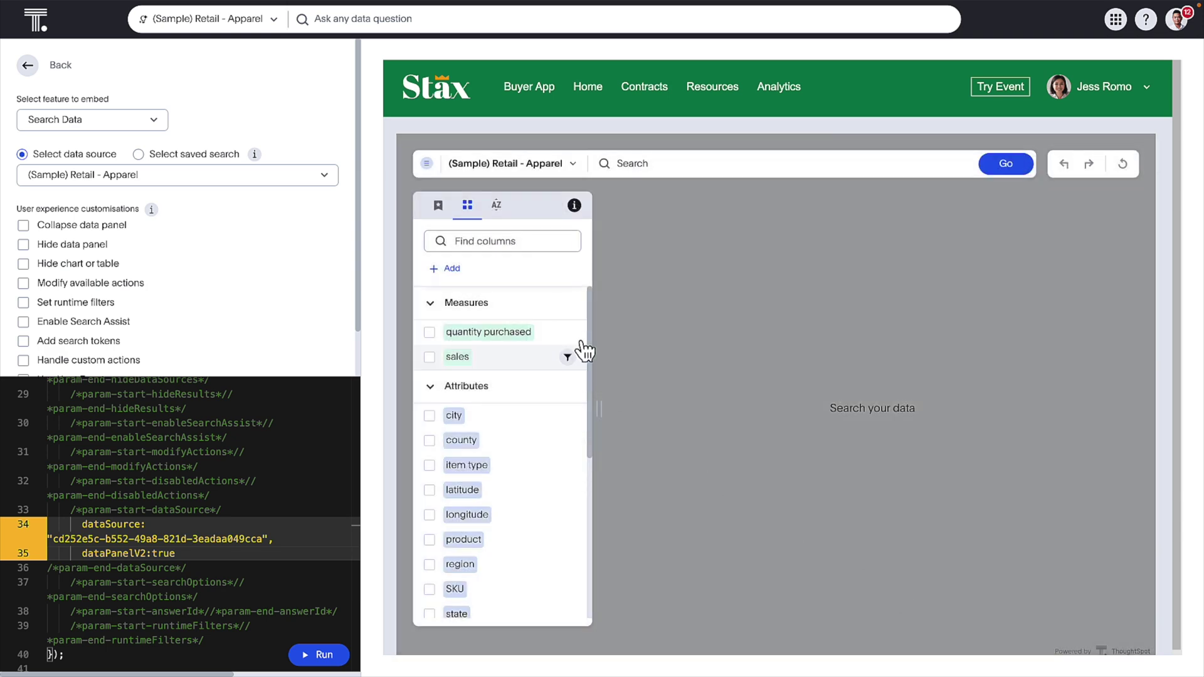
pyautogui.scroll(-5, 565, 367)
pyautogui.scroll(-4, 565, 367)
pyautogui.scroll(2, 564, 367)
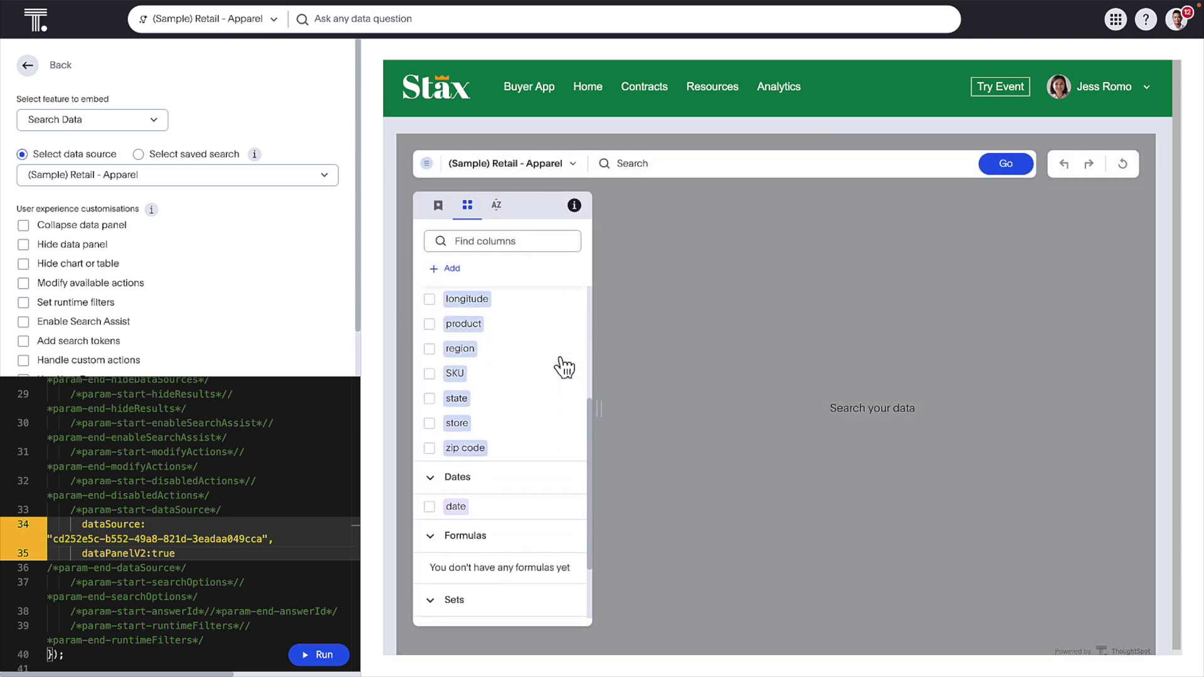
pyautogui.scroll(6, 564, 367)
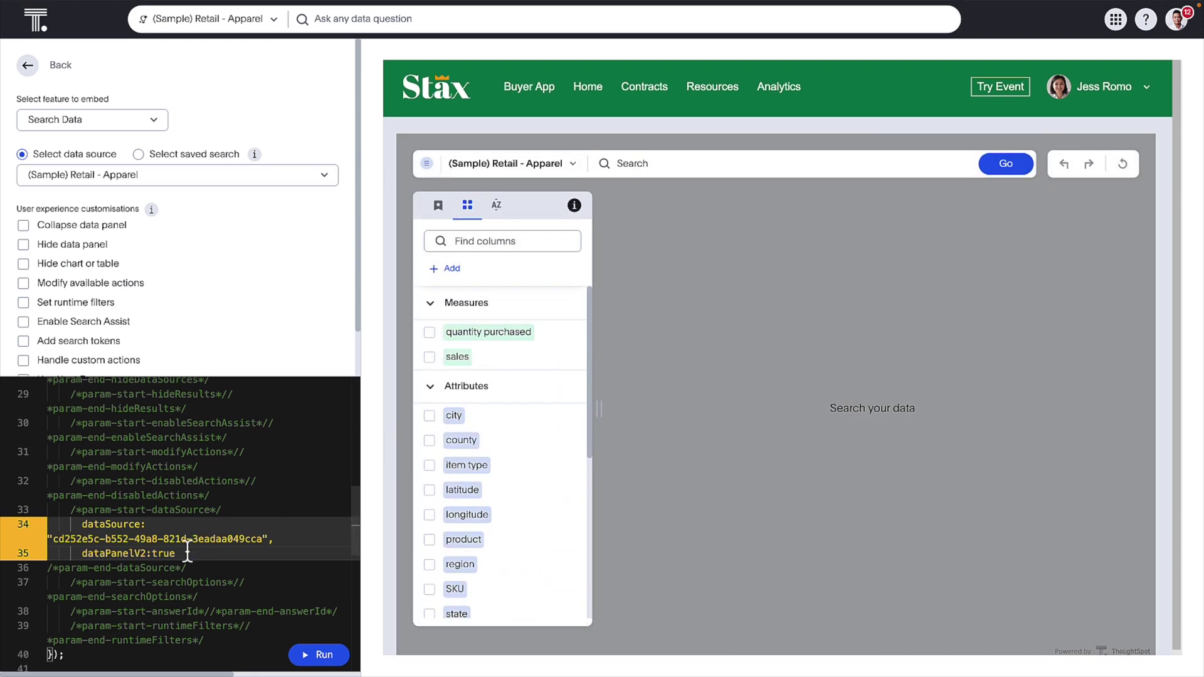
# Add collapseSearchBarInitially:true to the embed options and rerun.
pyautogui.write(',')
pyautogui.press('Return')
pyautogui.write('coll')
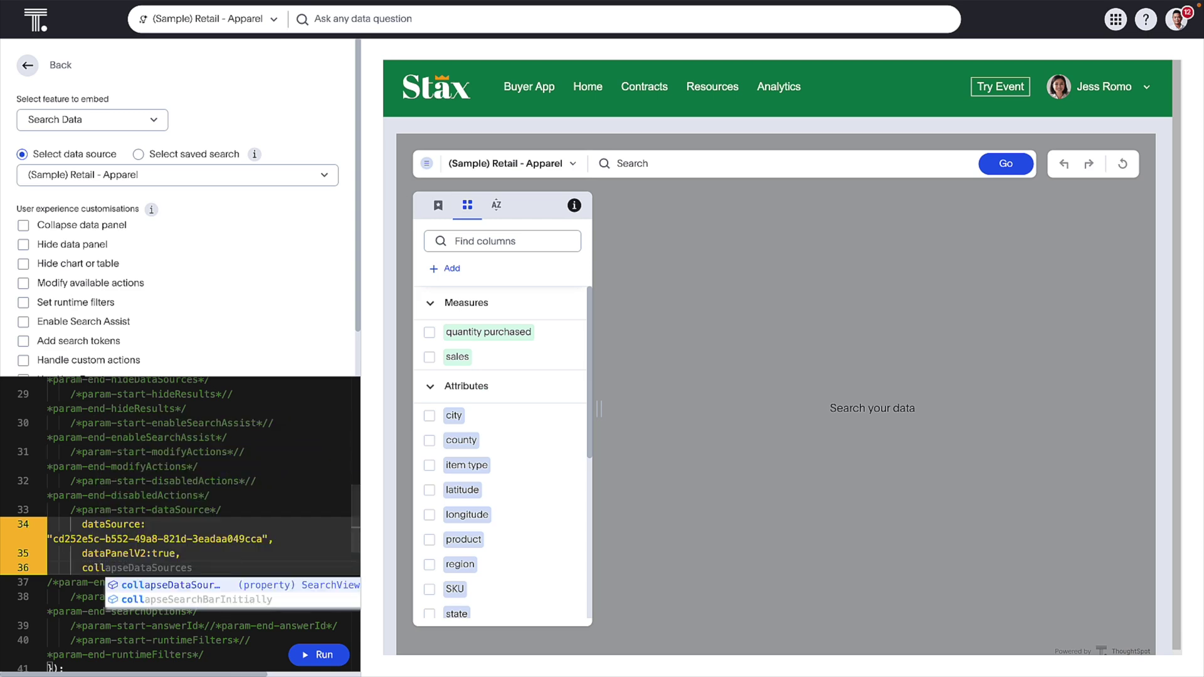
pyautogui.press('Down')
pyautogui.press('Return')
pyautogui.write(':')
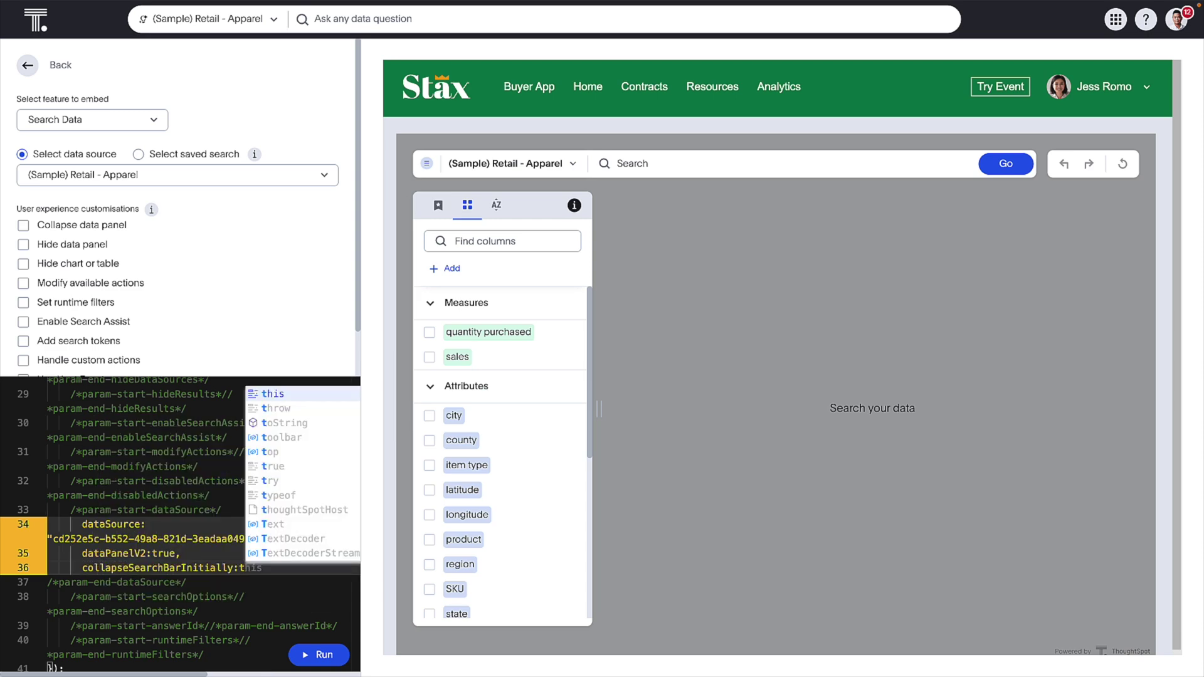
pyautogui.write('true')
pyautogui.click(326, 657)
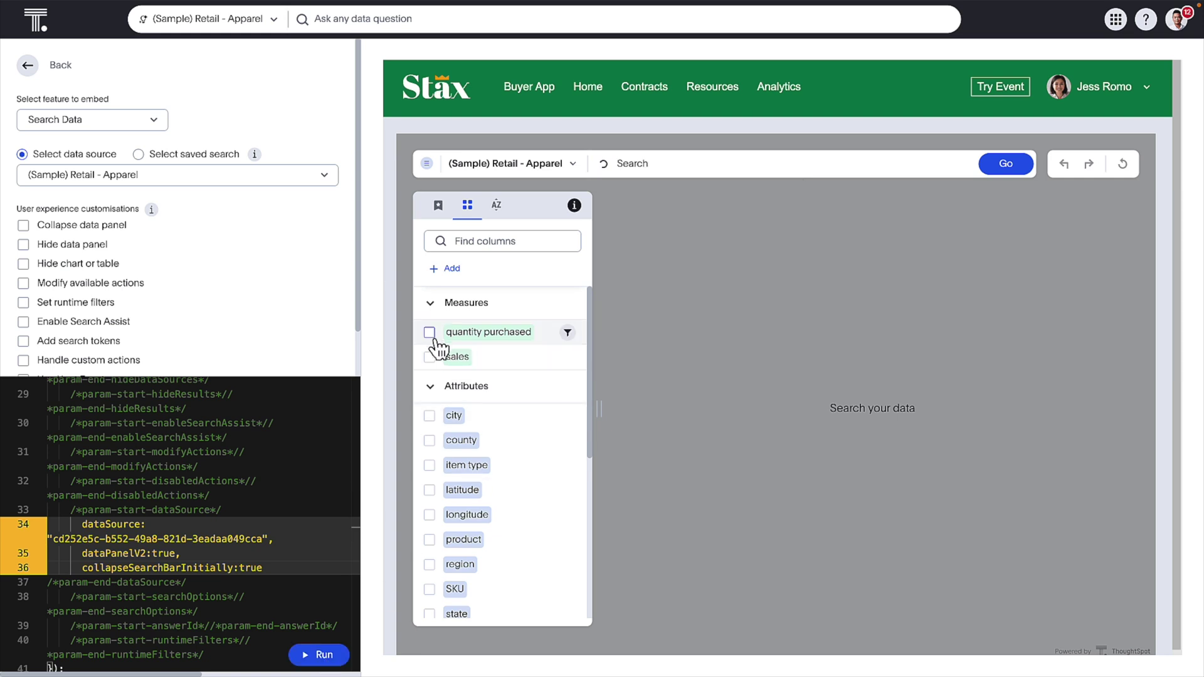
# Add quantity purchased, sales, city, county, item type, product, region and SKU, then check add options.
pyautogui.click(430, 357)
pyautogui.click(429, 415)
pyautogui.click(430, 440)
pyautogui.click(429, 464)
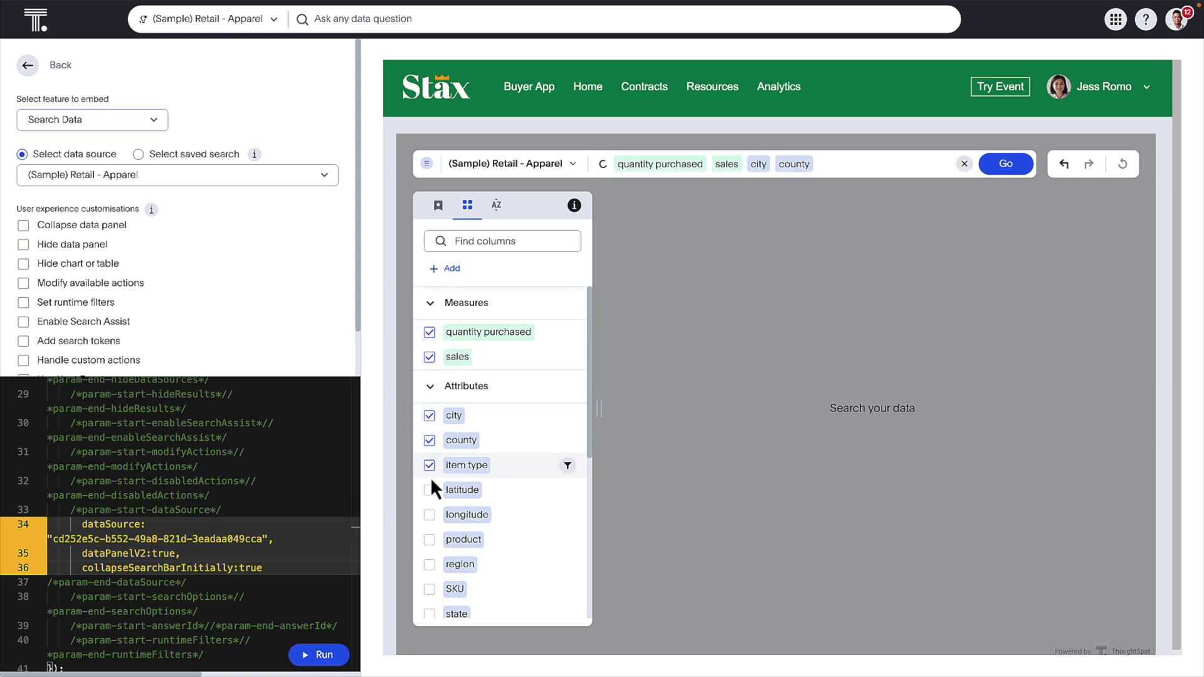
pyautogui.click(429, 540)
pyautogui.click(430, 565)
pyautogui.click(429, 589)
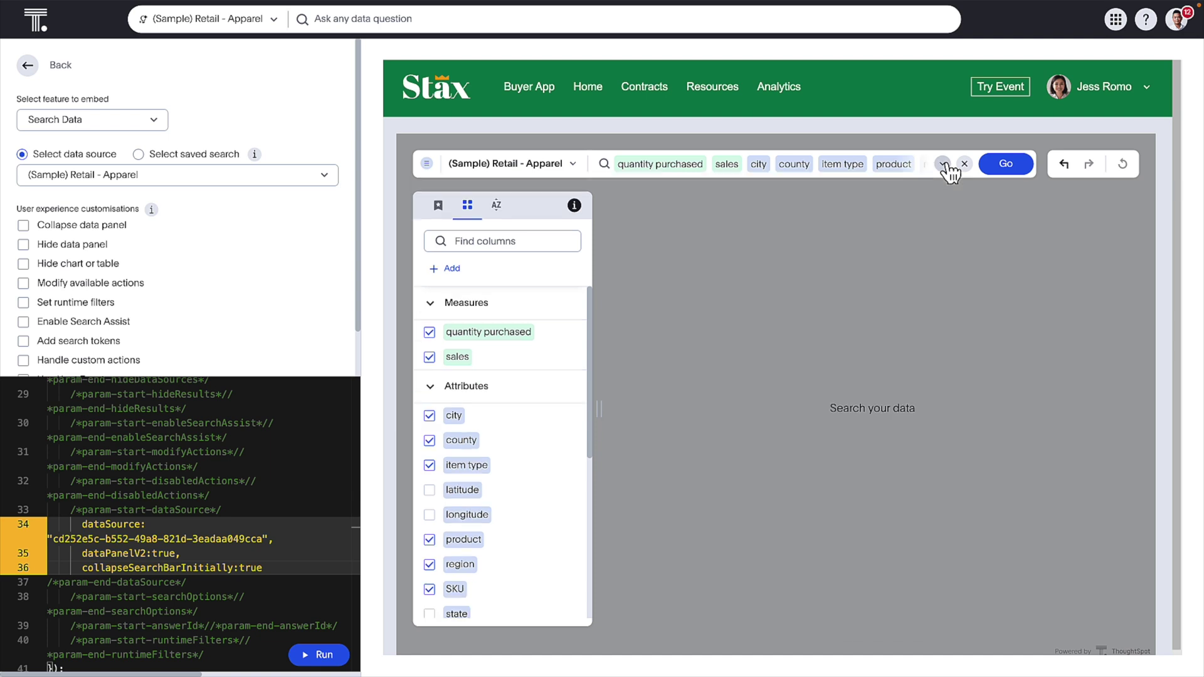
pyautogui.click(435, 270)
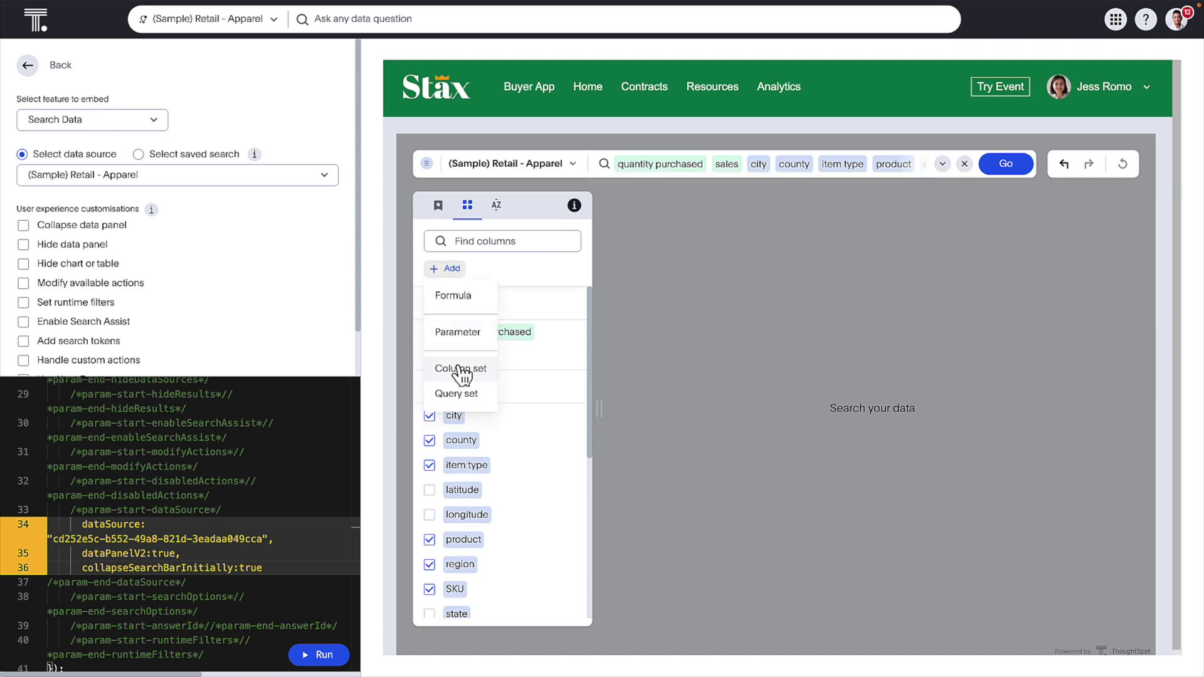
# Set hiddenActions to Action.AddQuerySet and Action.AddColumnSet, rerun, and verify only Formula and Parameter remain.
pyautogui.click(23, 283)
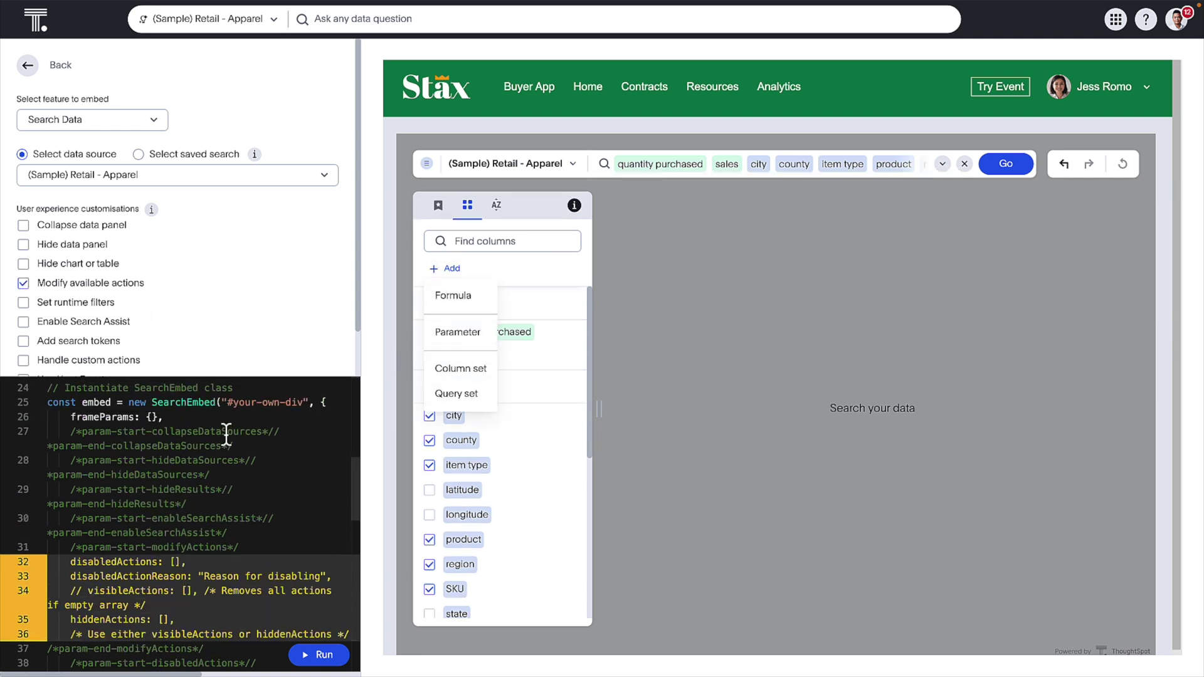
pyautogui.scroll(-1, 174, 562)
pyautogui.click(162, 496)
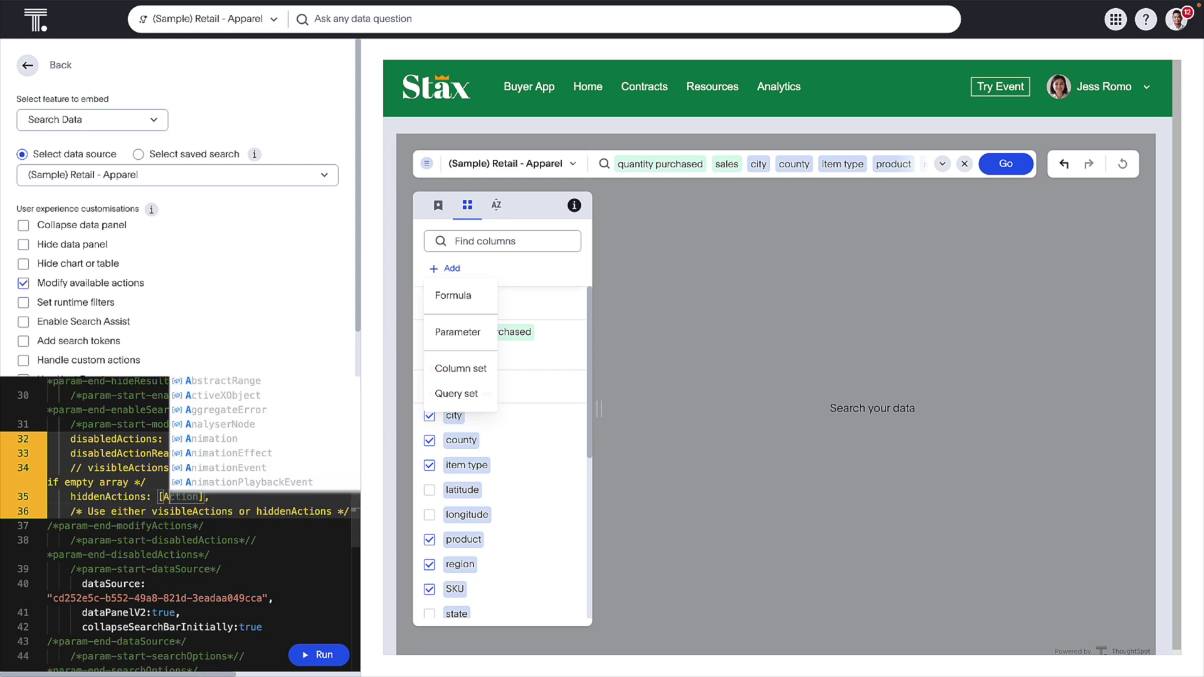
pyautogui.write('Action.AddQuerySet')
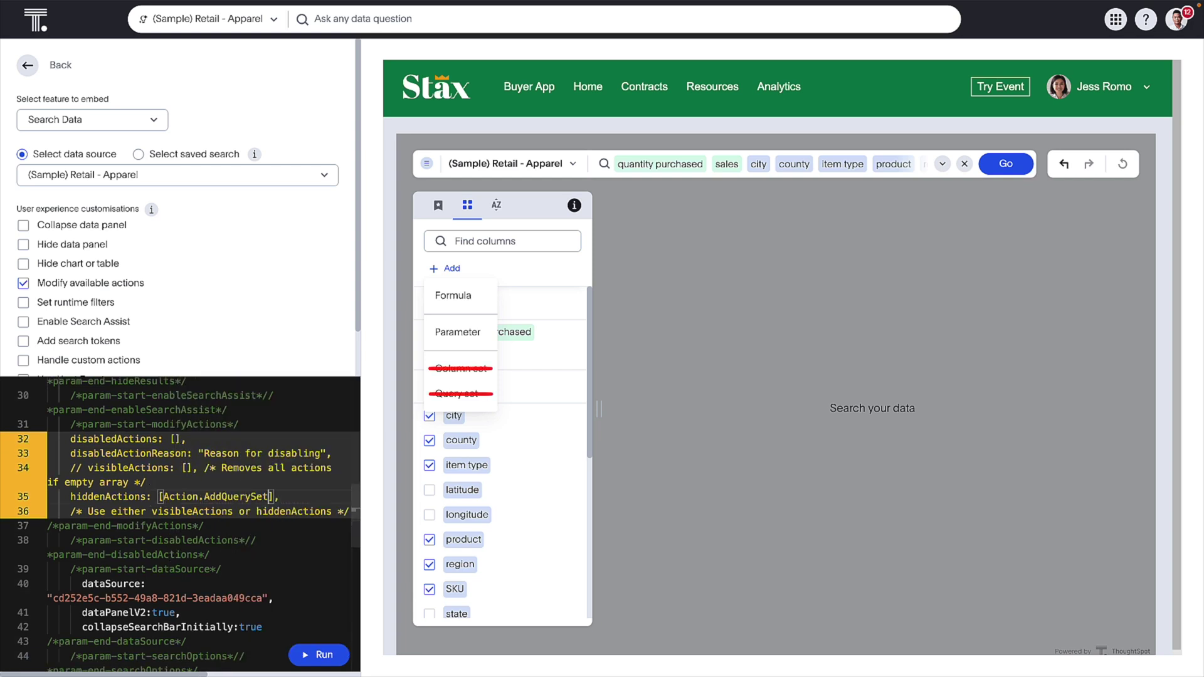
pyautogui.write(',Action.AddColumnSet')
pyautogui.click(323, 655)
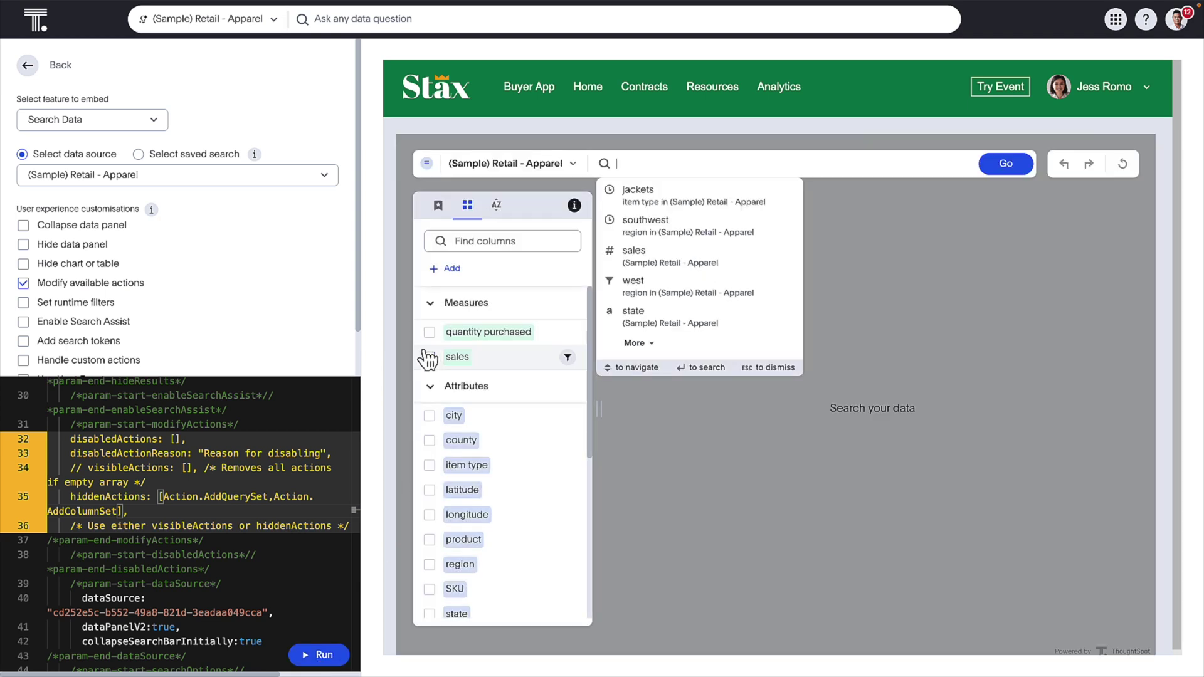
pyautogui.click(437, 271)
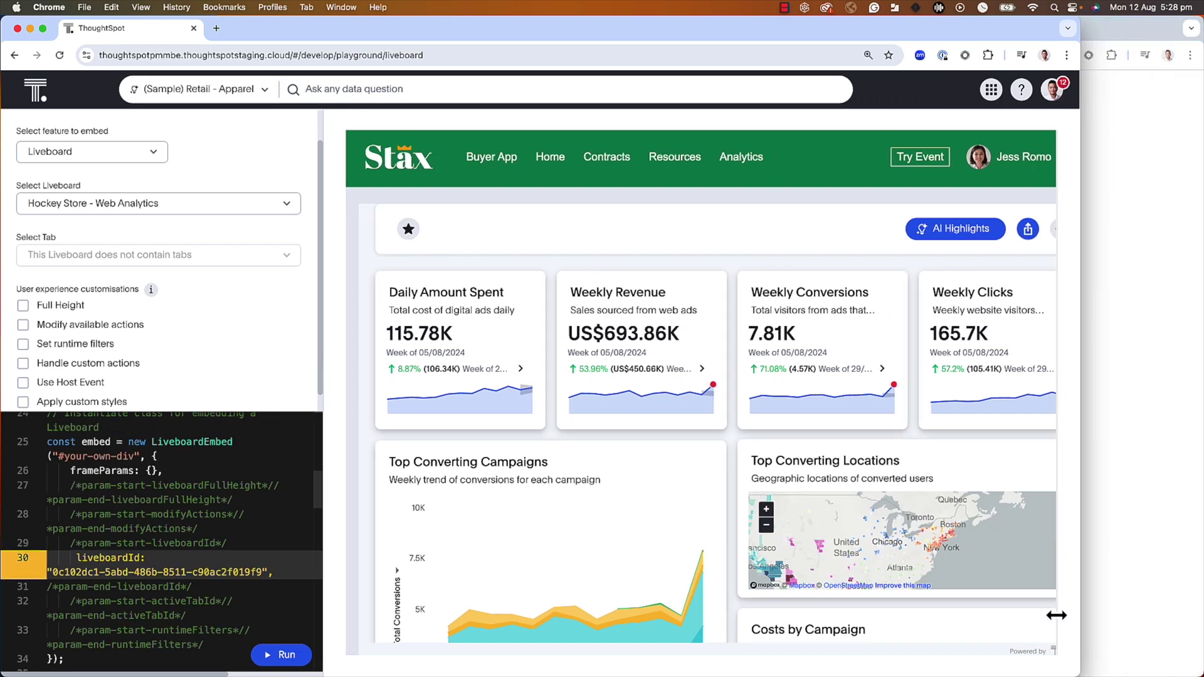
# Add enable2ColumnLayout:true to the LiveboardEmbed code and rerun so KPI cards show two per row.
pyautogui.moveTo(1056, 616); pyautogui.dragTo(1197, 618)
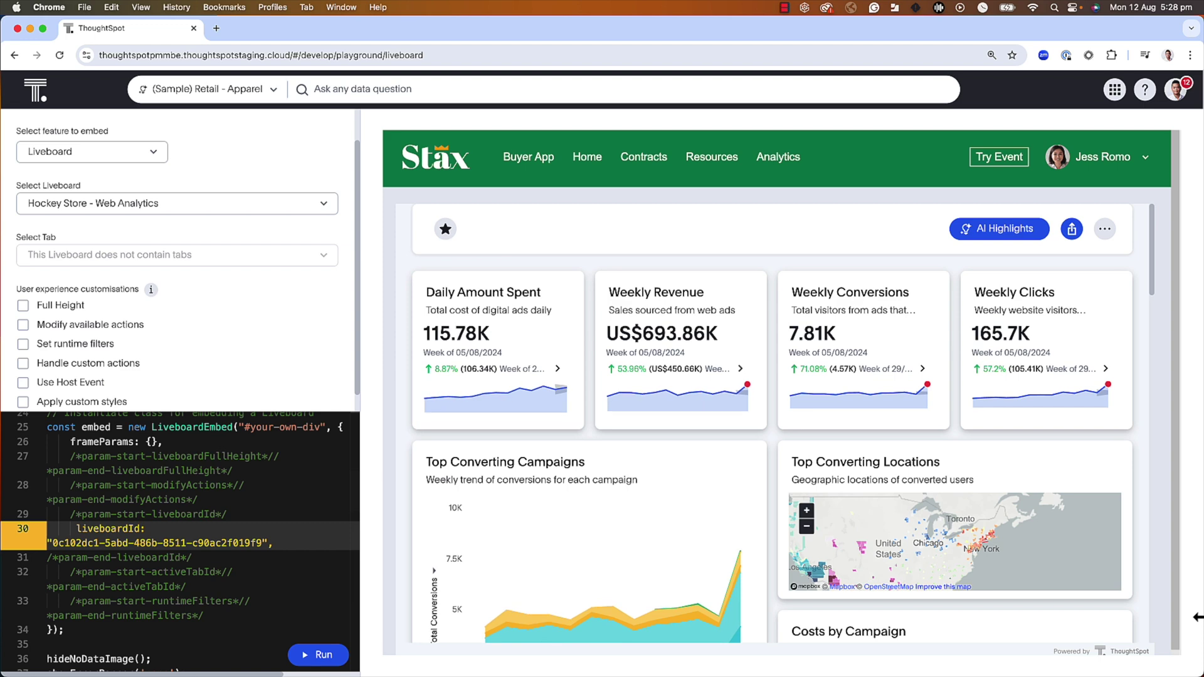
pyautogui.click(295, 543)
pyautogui.press('Return')
pyautogui.write('ena')
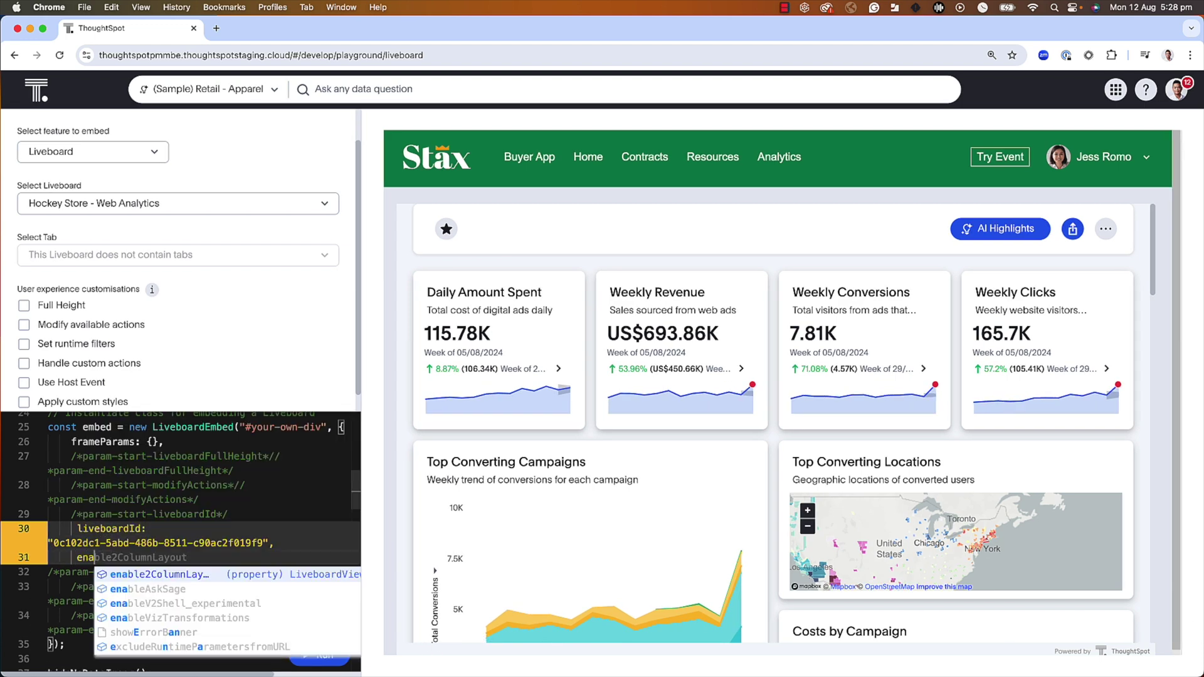
pyautogui.press('Tab')
pyautogui.write(':true')
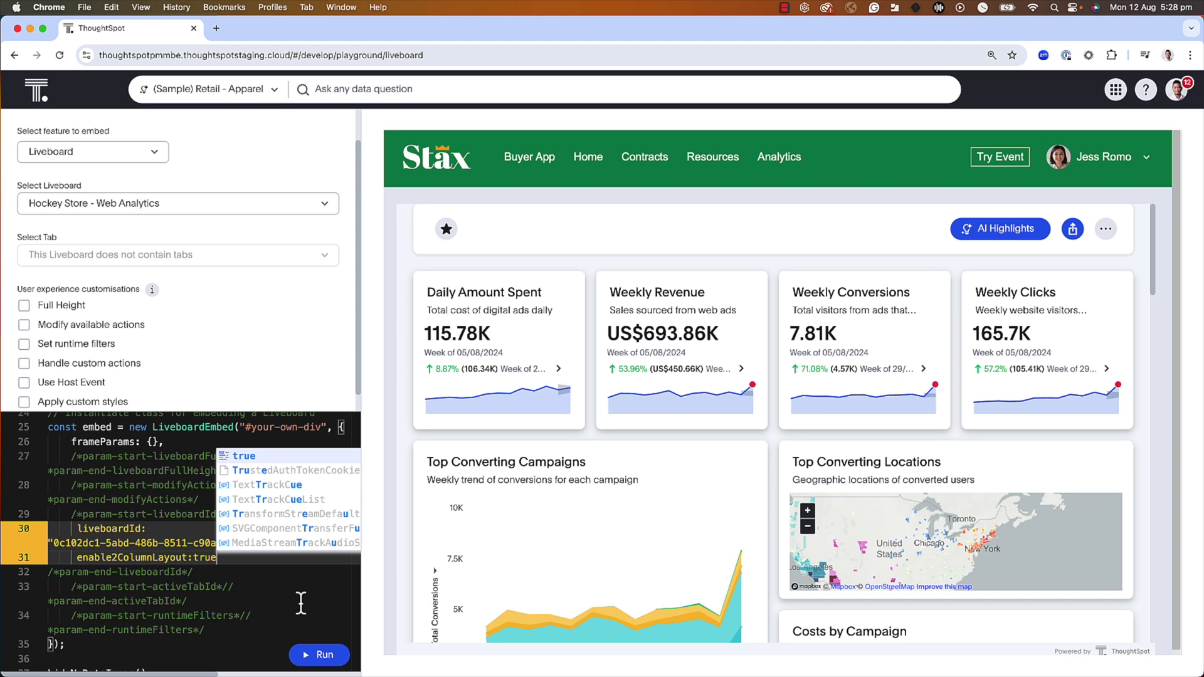
pyautogui.click(332, 660)
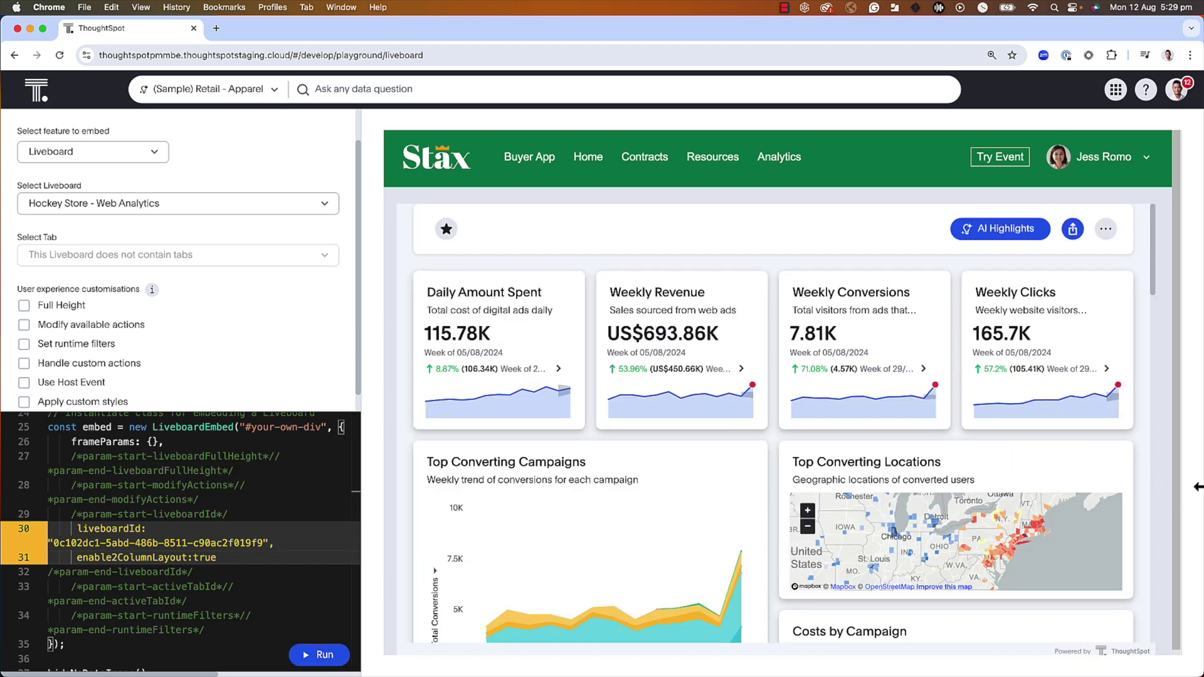
pyautogui.moveTo(1198, 486); pyautogui.dragTo(768, 487)
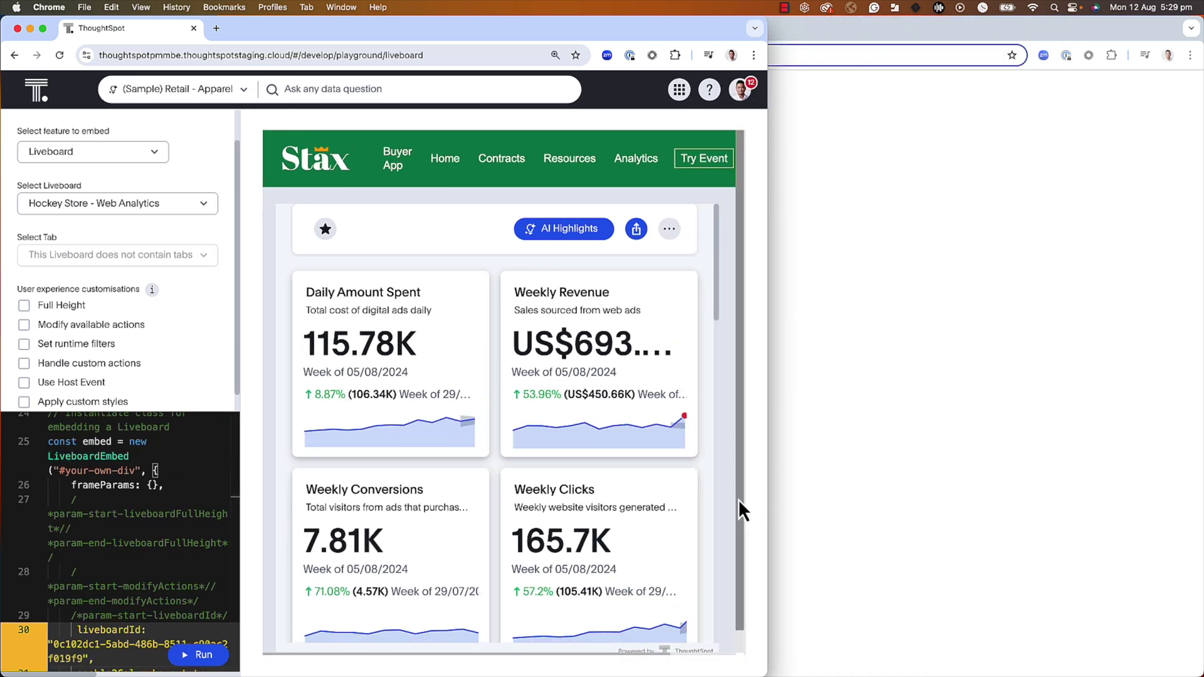